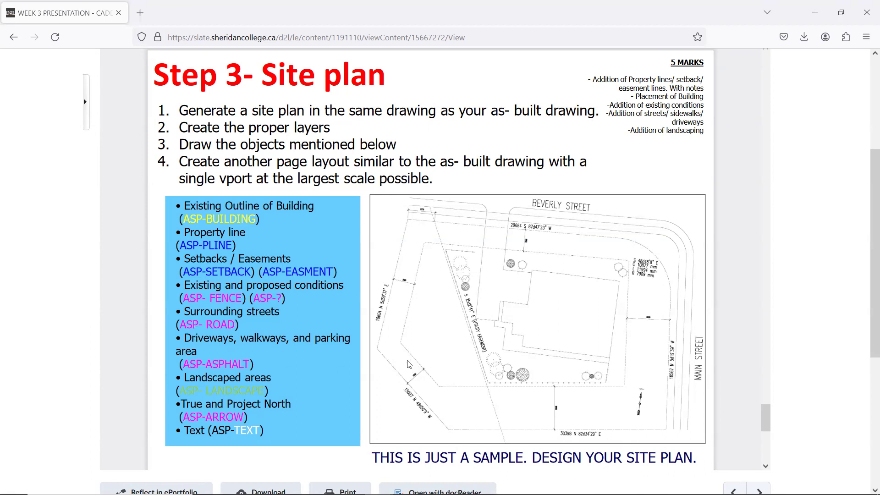
- Switch from the Firefox assignment page to the AutoCAD 2023 drawing window
key(alt+Tab)
key(Tab)
key(Tab)
key(Tab)
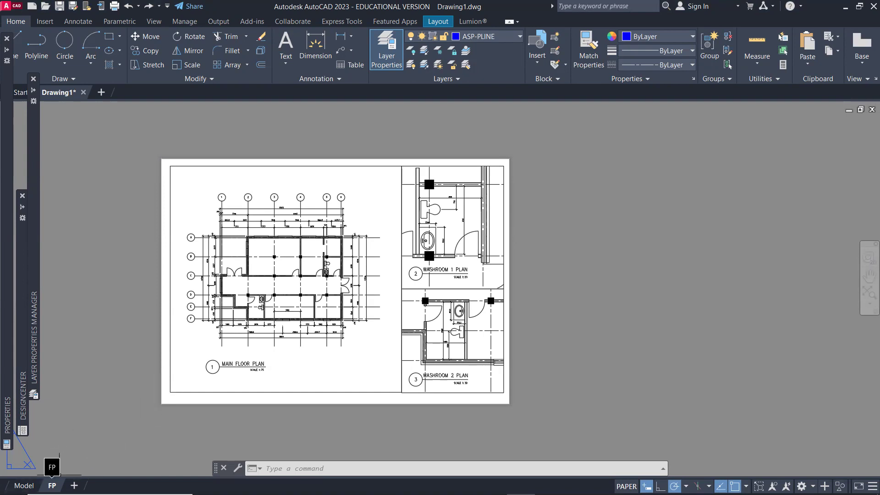
- Duplicate the FP layout with Move or Copy and Create a copy, then select the new tab
right_click(52, 485)
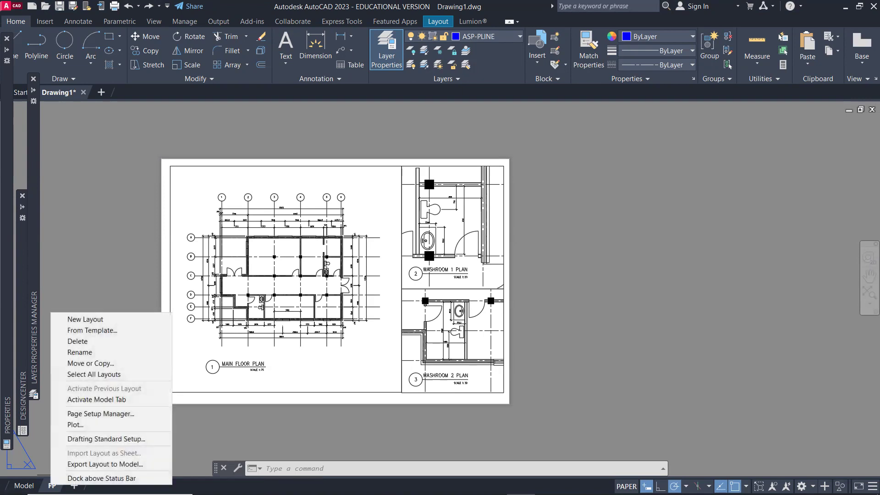
click(121, 363)
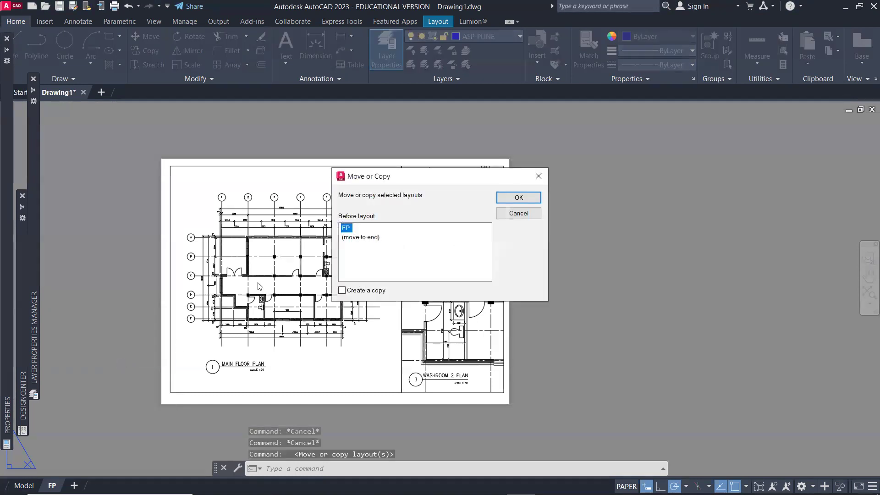
click(351, 293)
click(519, 198)
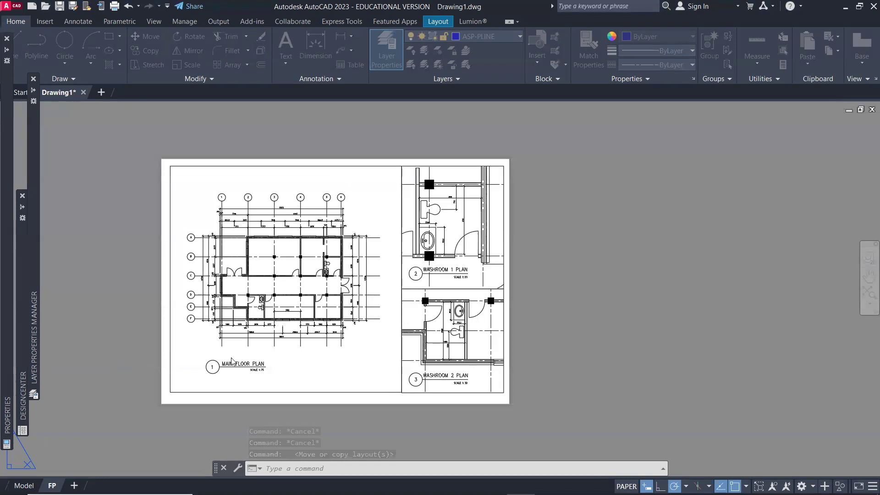
click(57, 485)
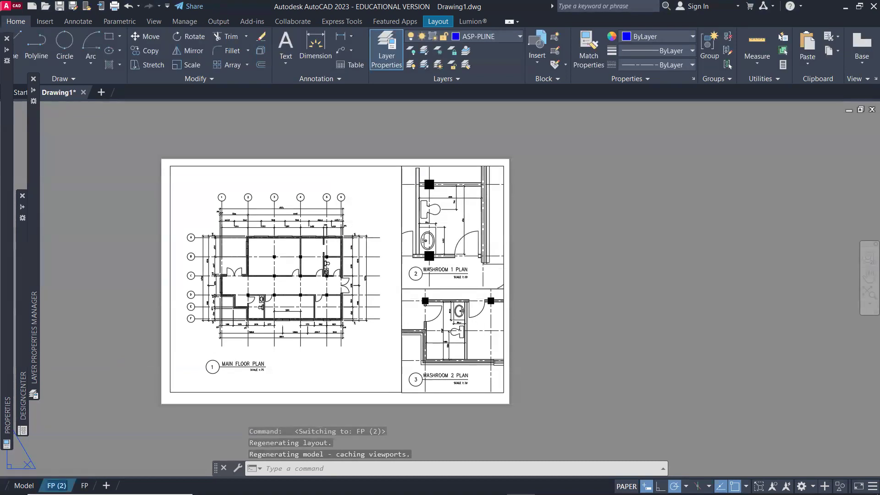
- Name the copied layout SP and erase both washroom viewports with their labels
text(SP)
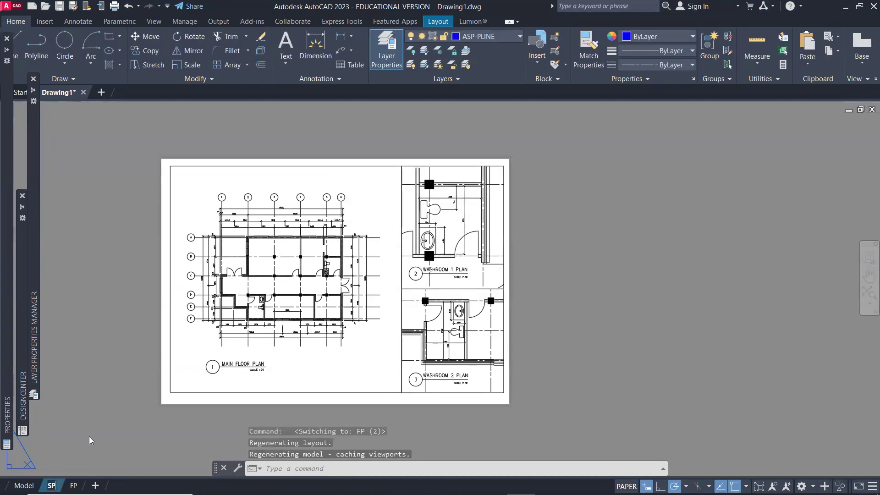
click(89, 436)
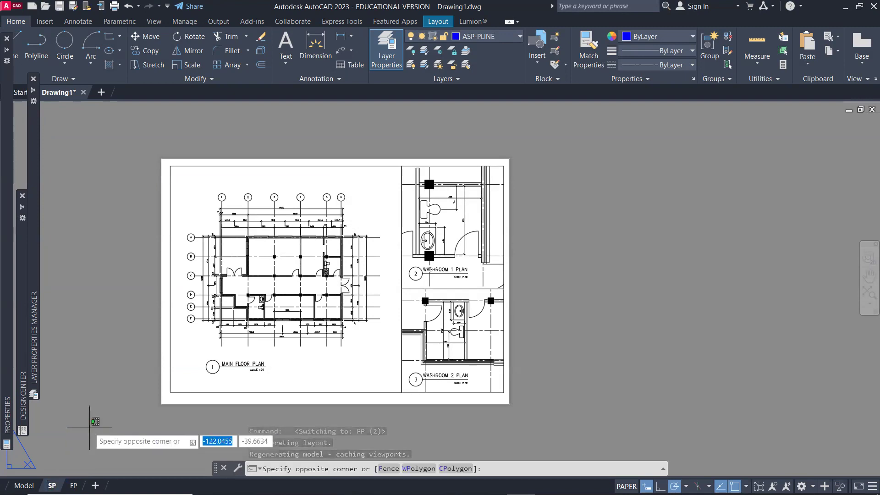
click(519, 404)
click(407, 144)
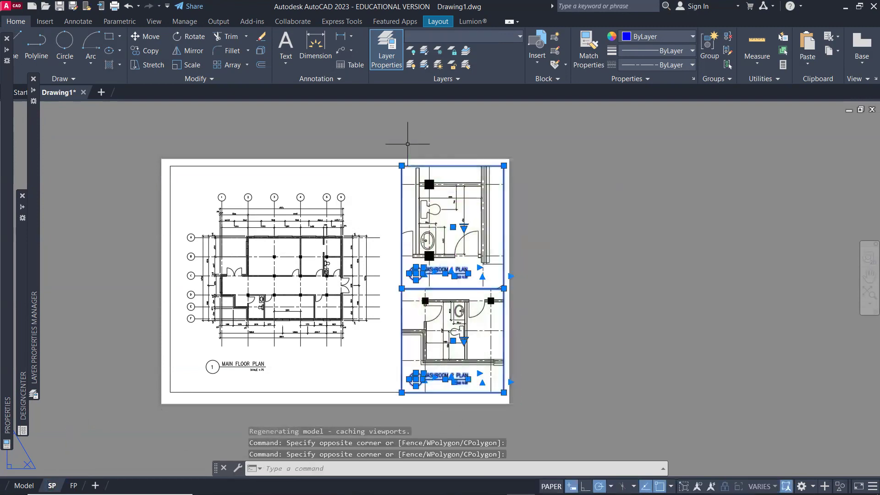
key(Delete)
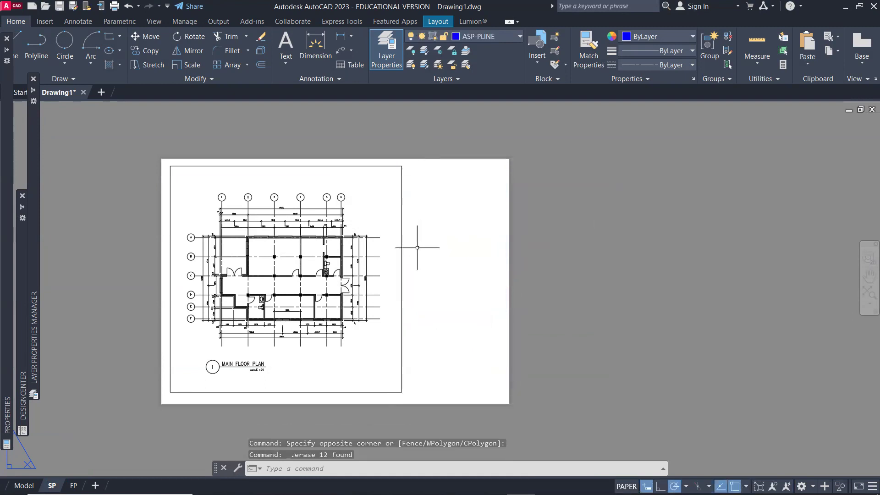
- Stretch the main floor plan viewport's corner to widen it across the sheet
click(401, 251)
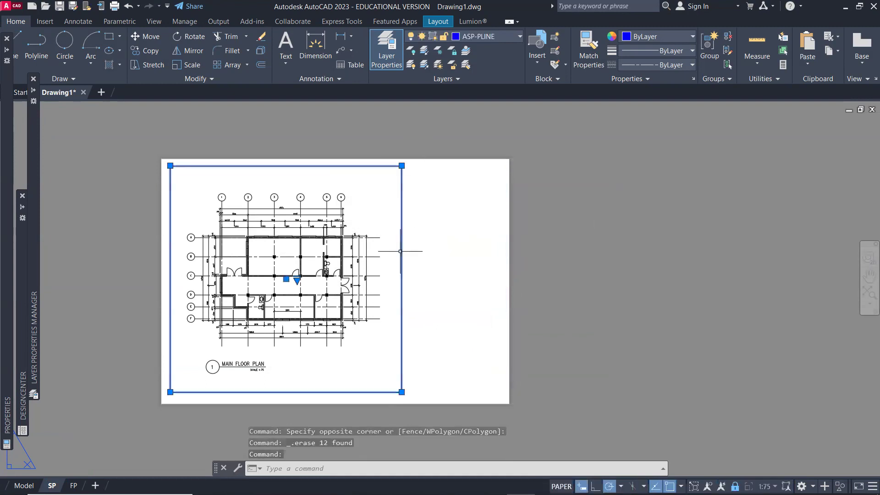
click(401, 392)
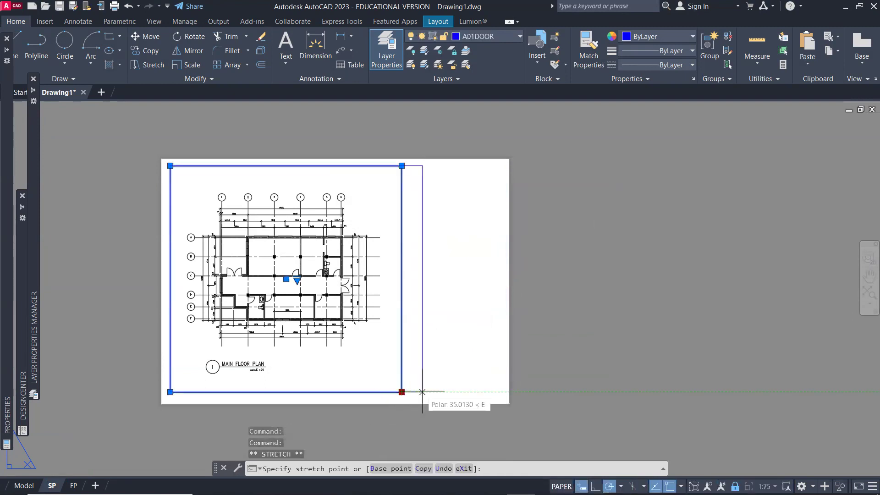
click(493, 392)
- Pan inside the viewport until the floor plan is out of view, showing empty model space
double_click(417, 358)
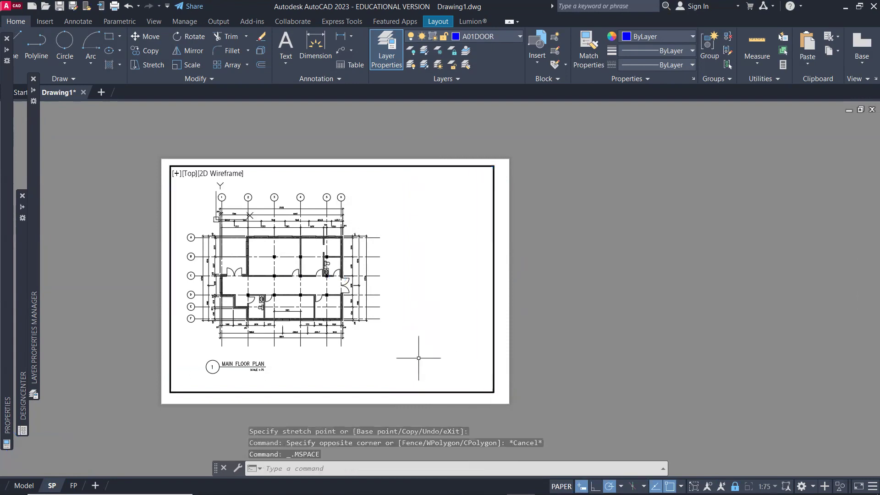
mouse_move(439, 323)
middle_down()
mouse_move(424, 320)
mouse_move(445, 318)
middle_up()
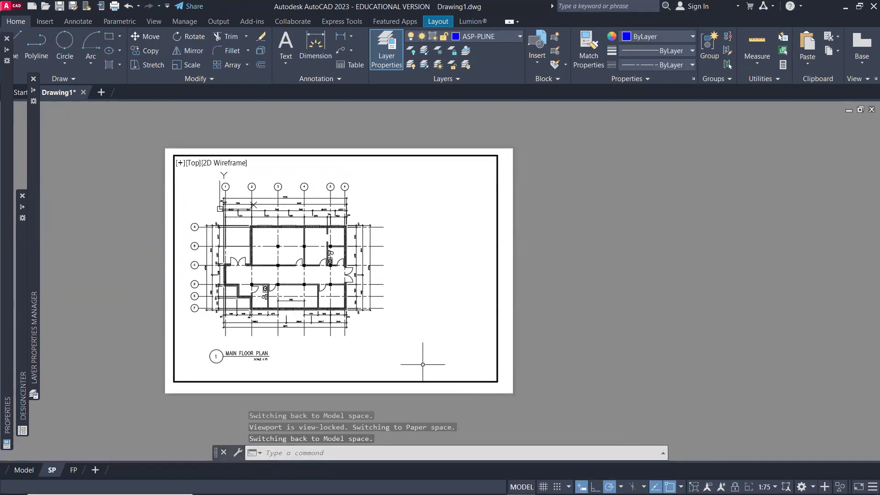
middle_drag(445, 320, 199, 324)
mouse_move(325, 325)
middle_down()
mouse_move(344, 320)
mouse_move(220, 314)
middle_up()
middle_drag(373, 266, 320, 283)
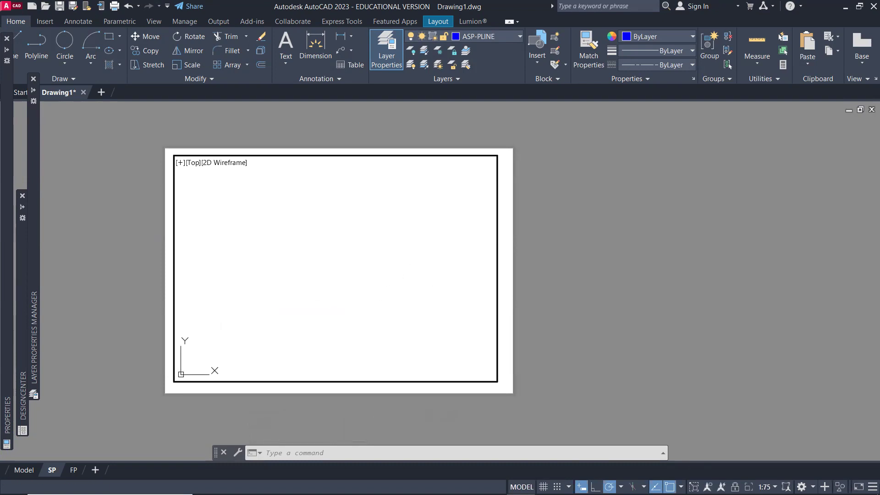
- Maximize the viewport and make ASP-PLINE the current layer
click(786, 486)
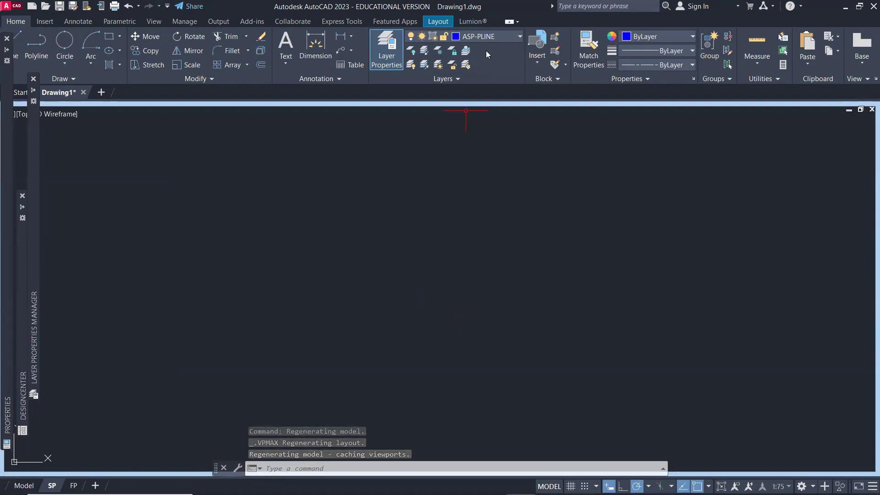
click(498, 35)
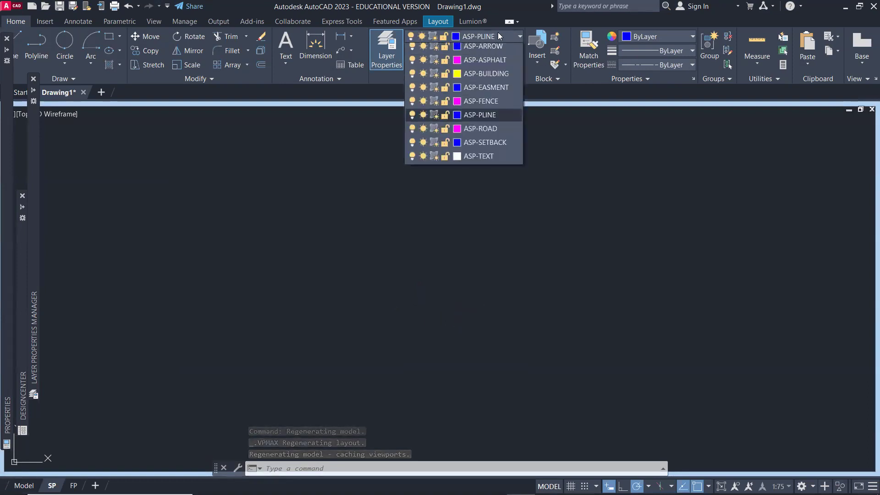
click(498, 119)
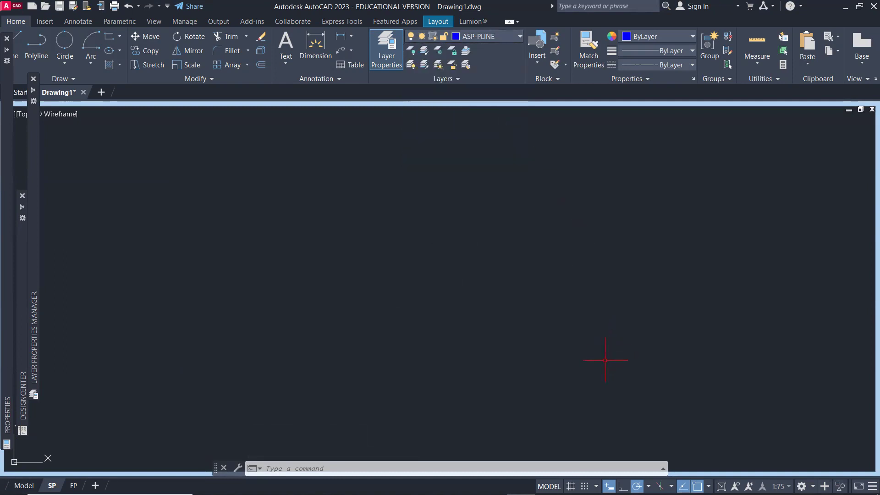
- Open the Drawing Units dialog with the UN command
text(l)
key(Return)
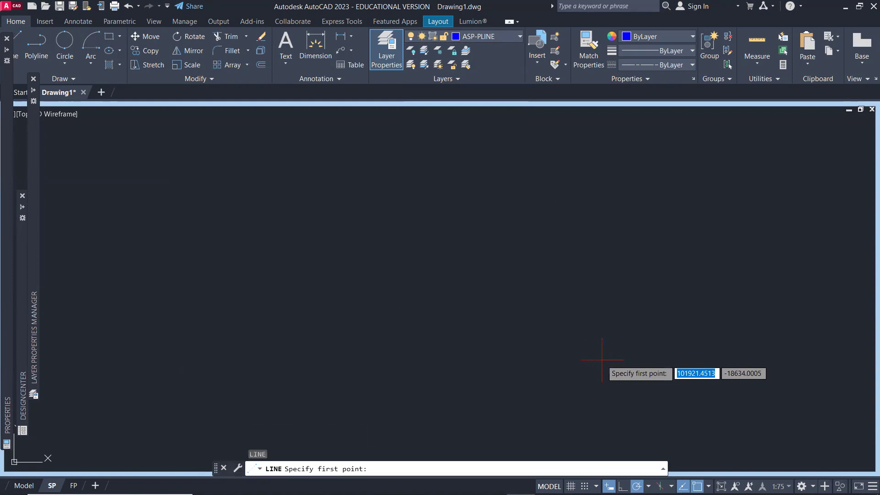
key(Escape)
key(Escape)
key(Escape)
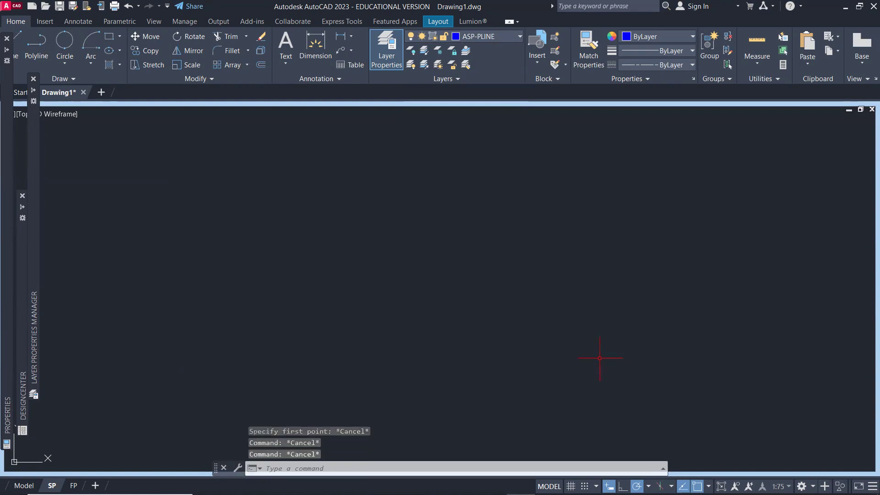
text(UN)
key(Return)
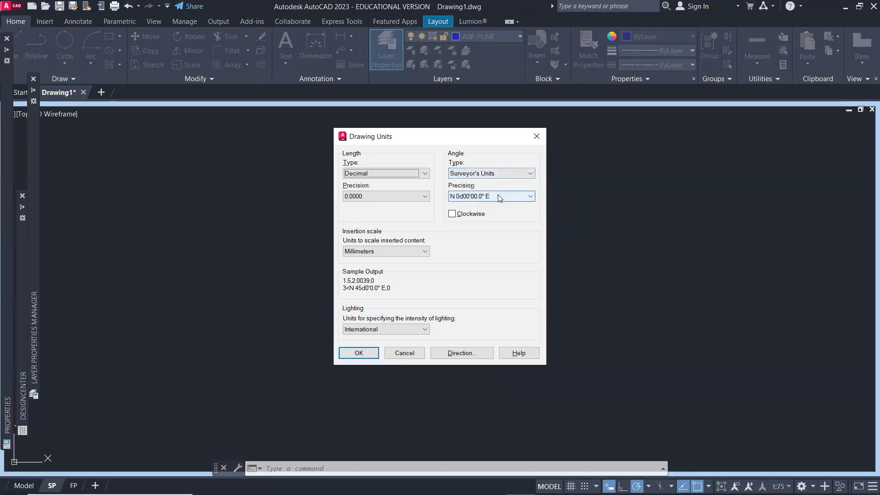
- Keep Surveyor's Units angle precision N 0d00'00.0" E, apply the units, and start LINE
click(497, 194)
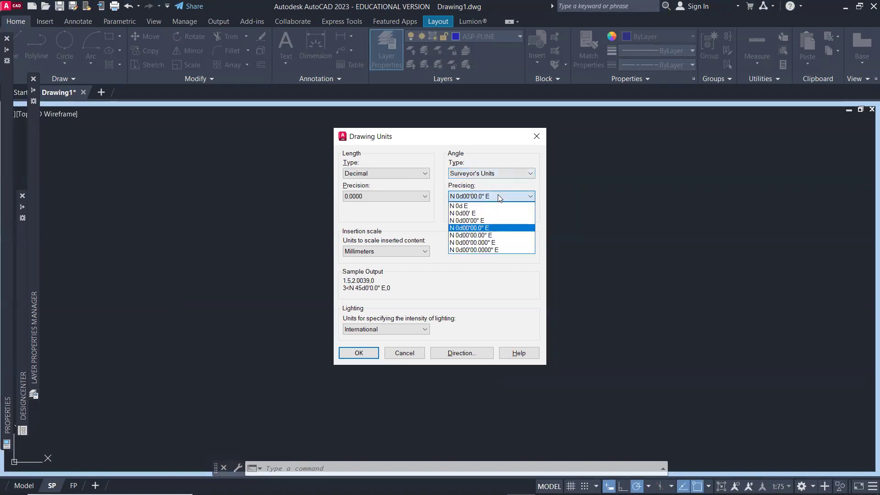
click(507, 229)
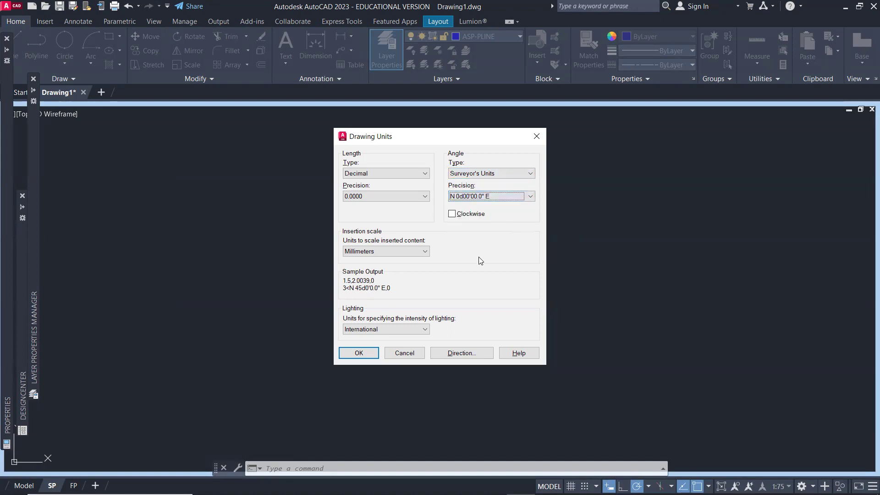
click(351, 352)
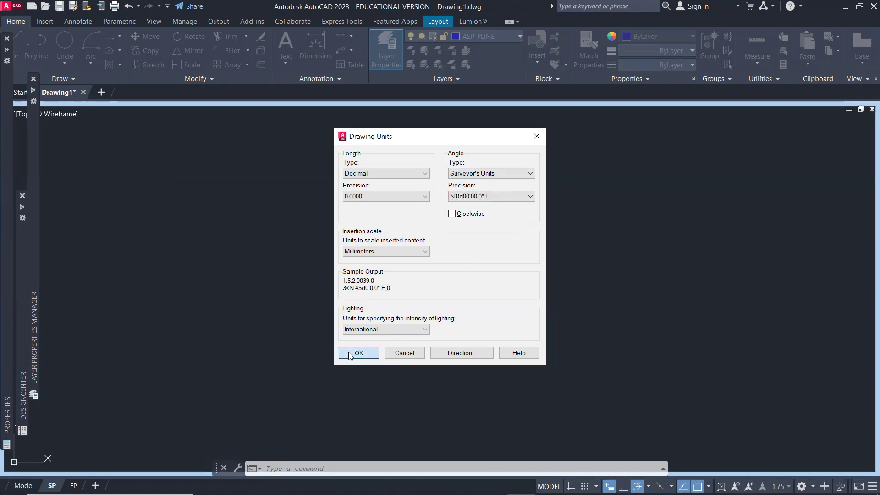
text(l)
key(Return)
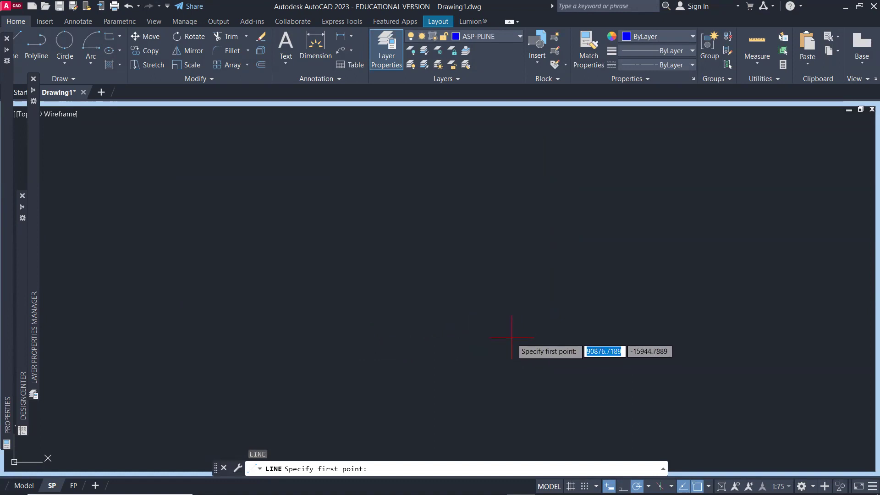
- Pick the boundary start point and enter the 30398 leg at bearing N82d34'29"E
click(550, 339)
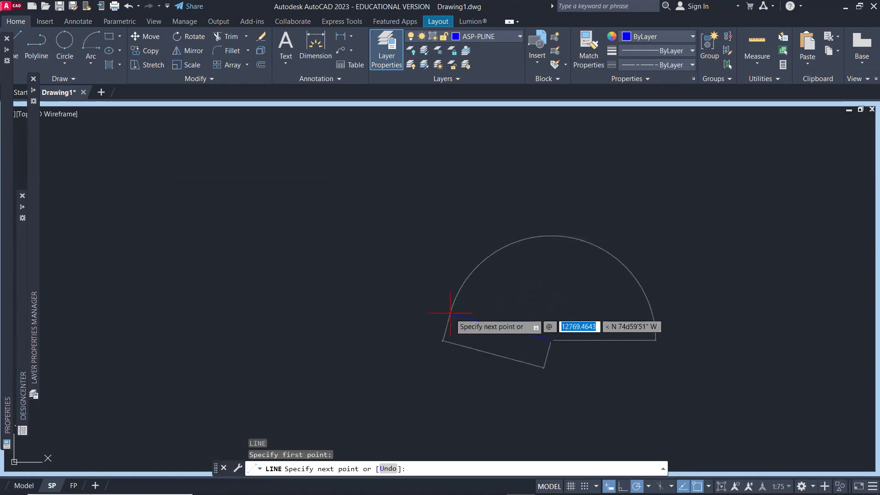
text(303)
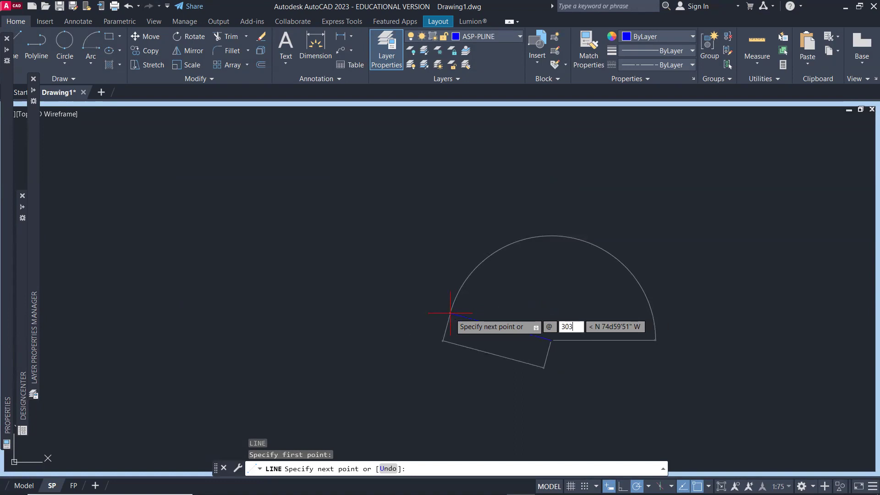
text(98)
key(Tab)
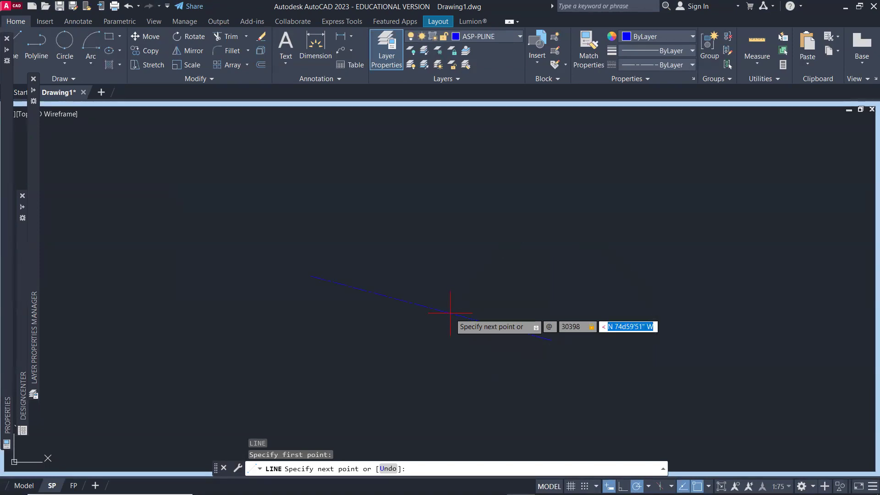
text(n)
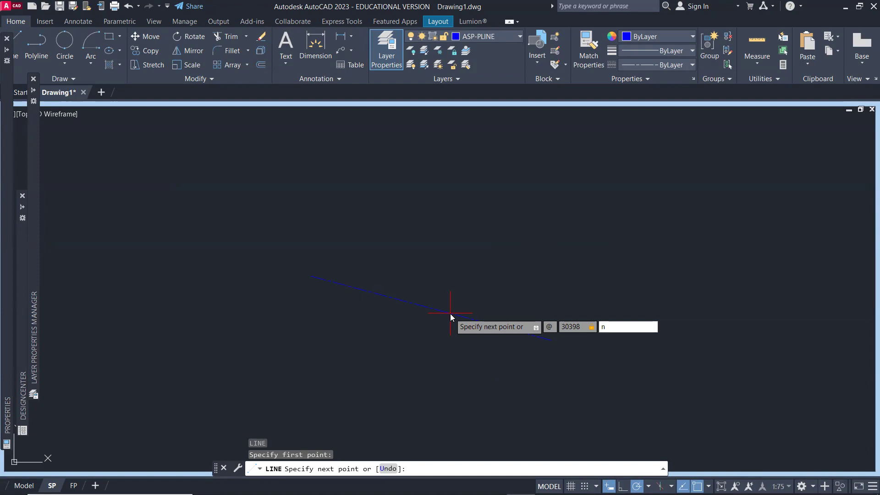
text(82)
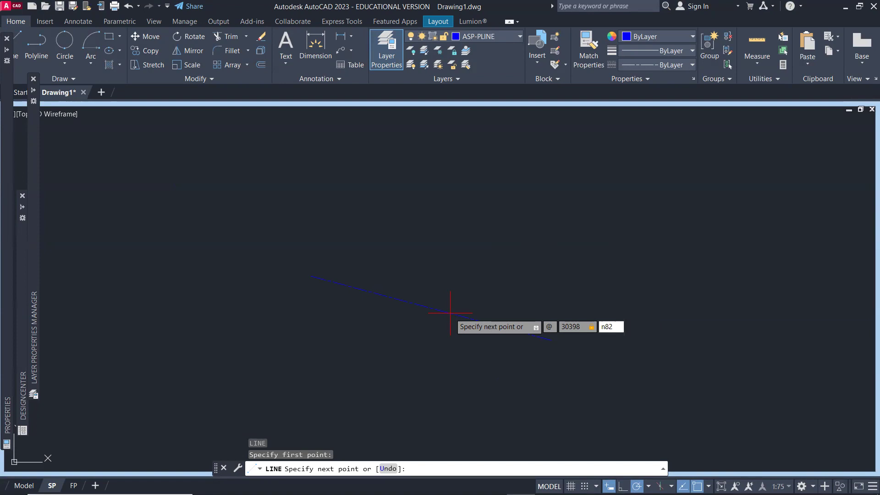
text(d34'29"E)
- Place the 30398 leg at bearing N82d34'29"E
key(Return)
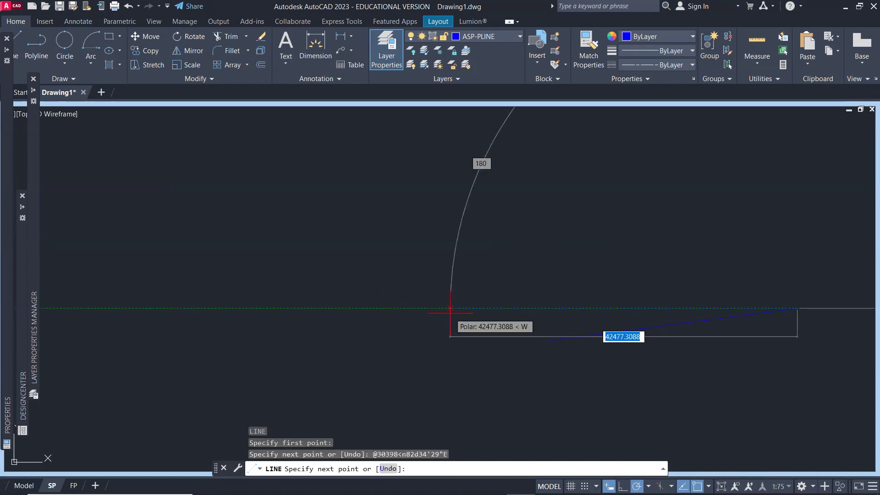
scroll(504, 321, down, 5)
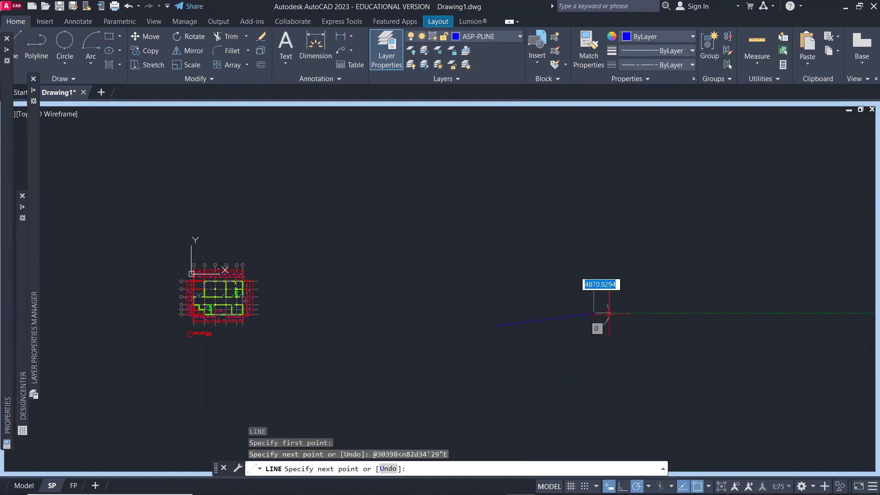
scroll(609, 313, up, 3)
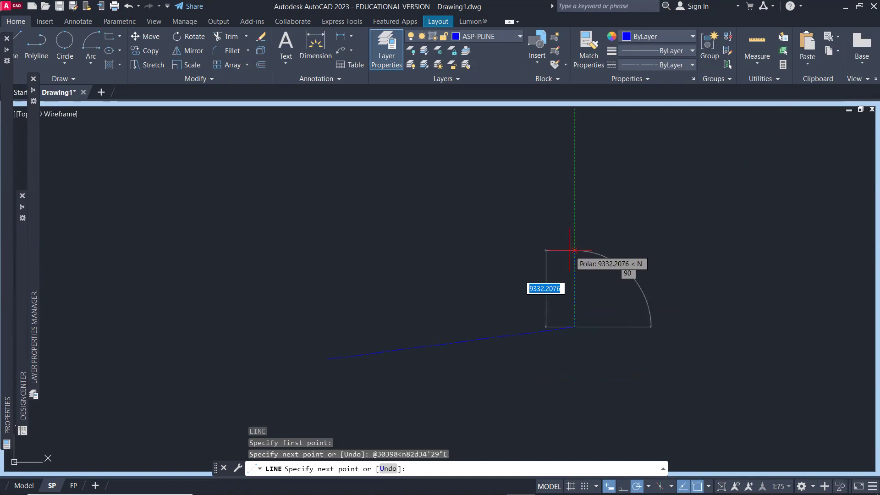
- Add the 18567 leg at bearing N5d19'39"W and end the line command
text(@)
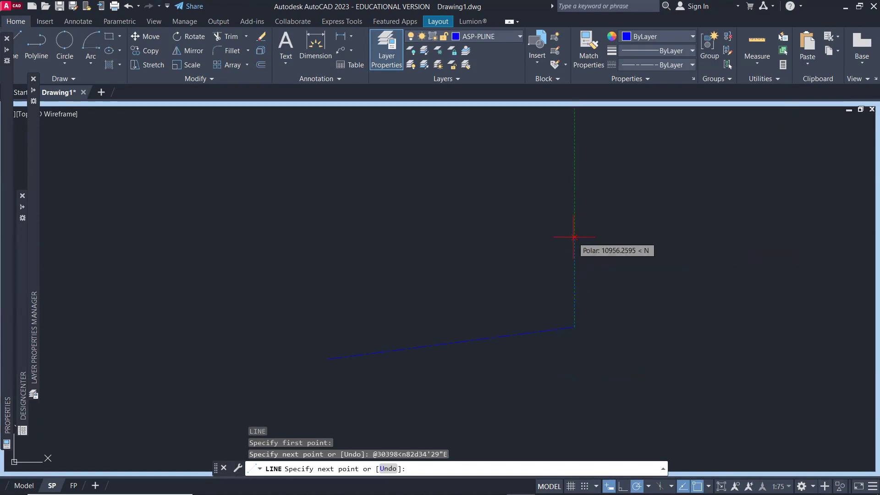
text(18567)
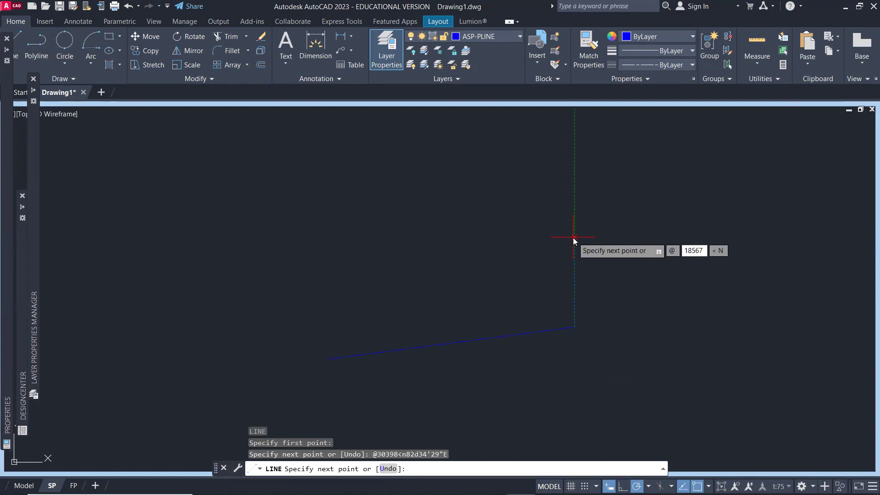
key(Tab)
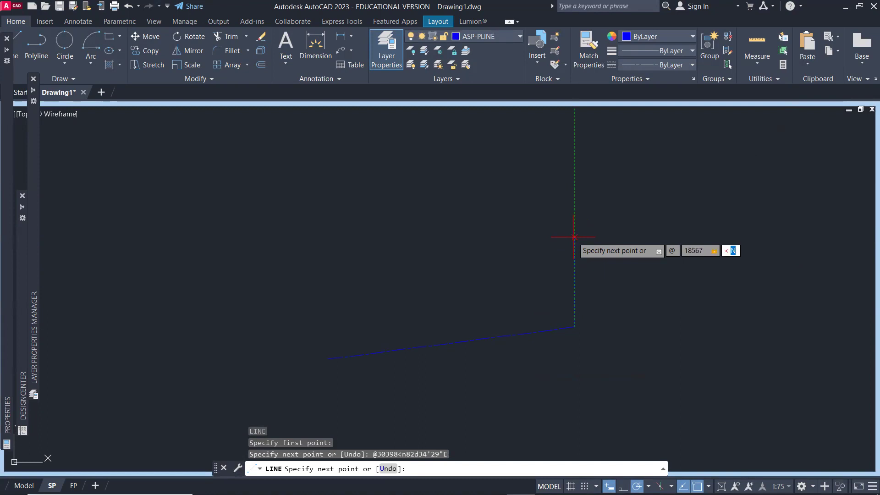
text(n5d19'39"W)
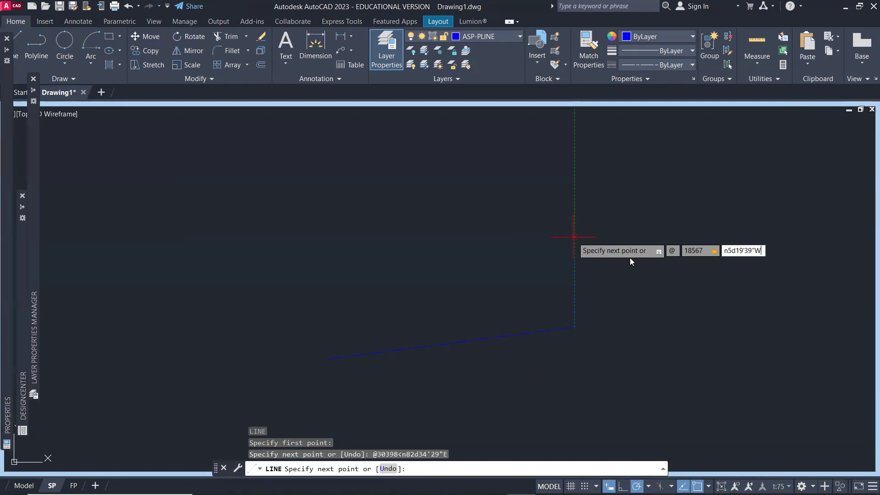
key(Return)
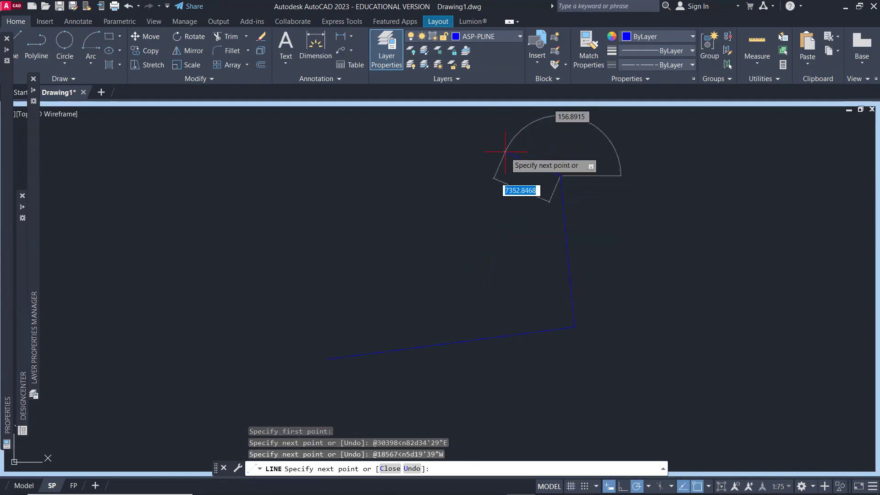
key(Return)
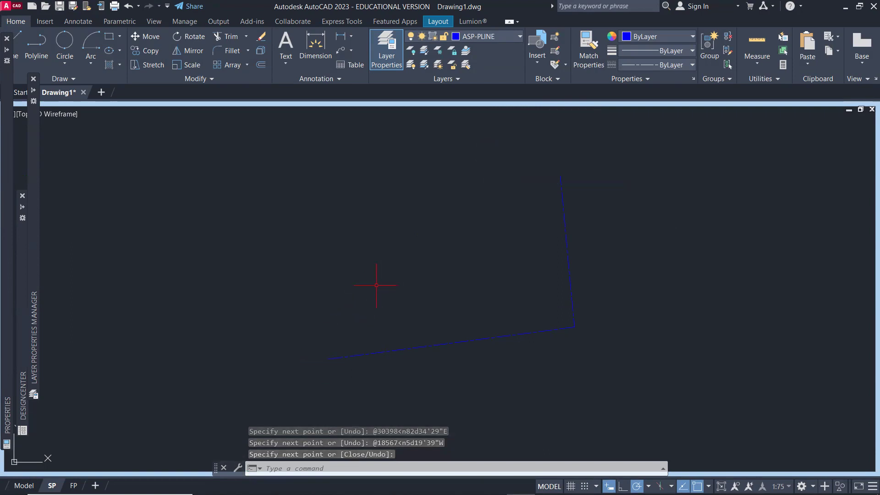
- Draw a 15097 leg at N48d50'9"W starting from the first leg's west endpoint
text(l)
key(Return)
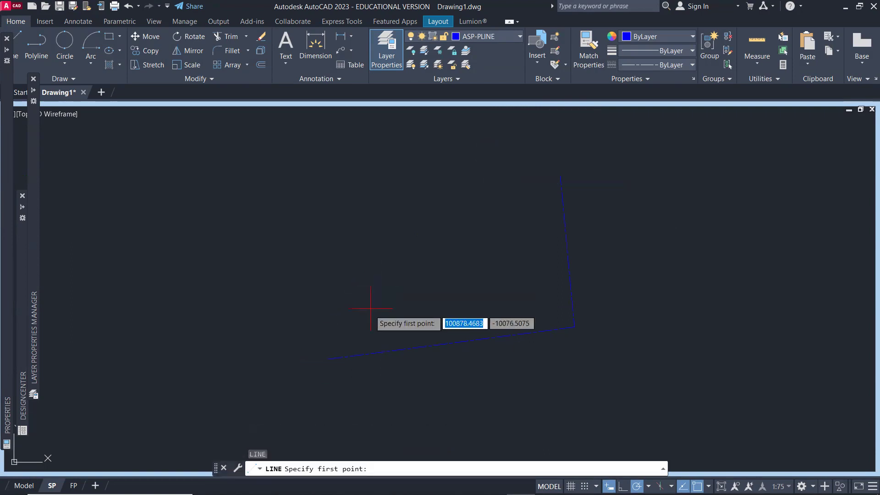
click(328, 358)
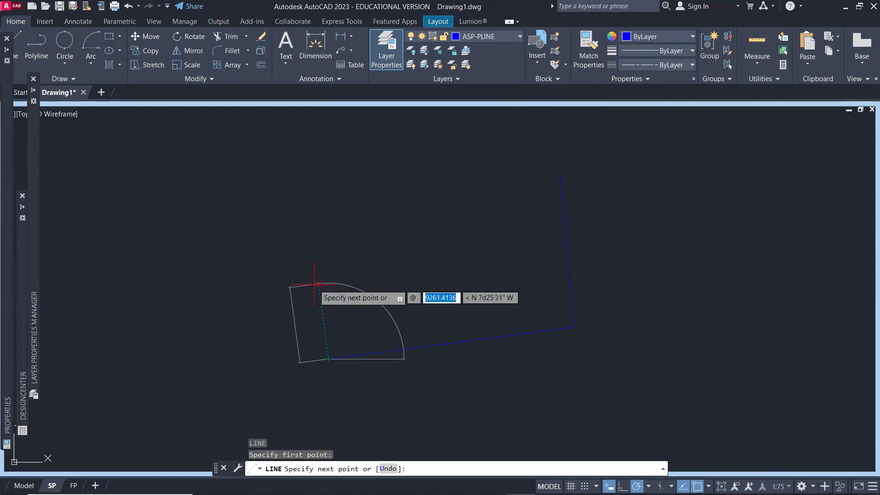
text(15)
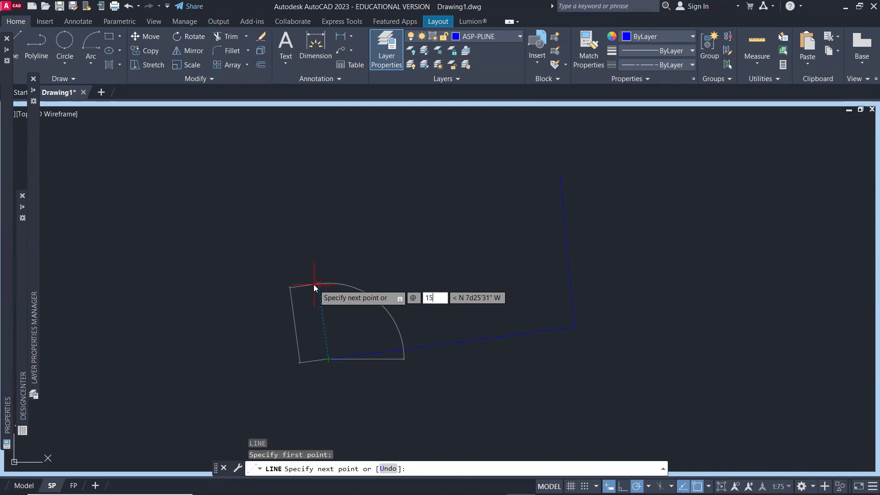
text(097)
key(Tab)
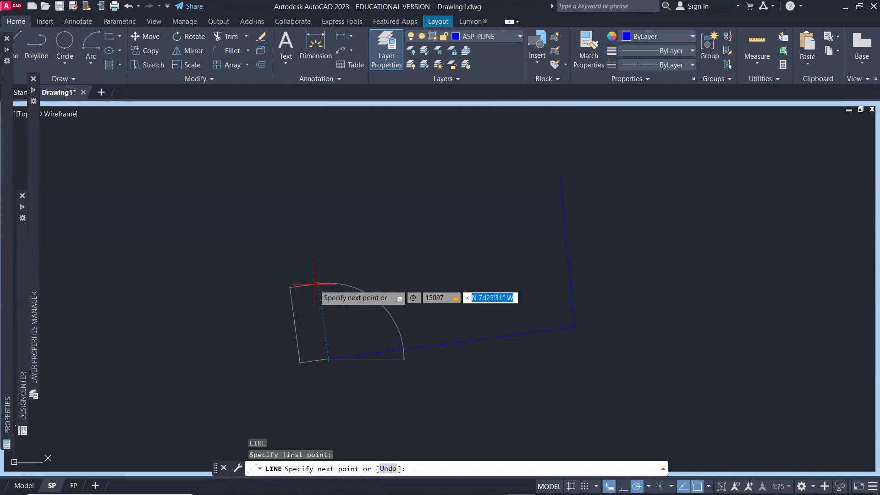
text(n)
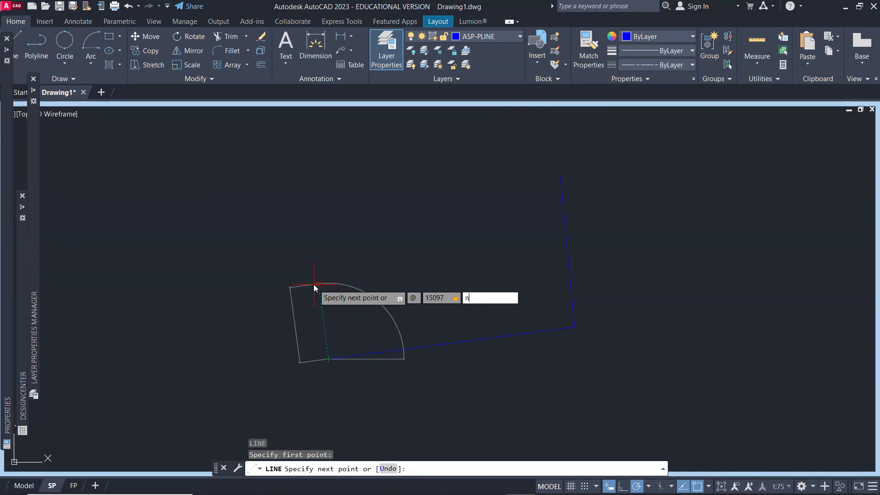
text(48)
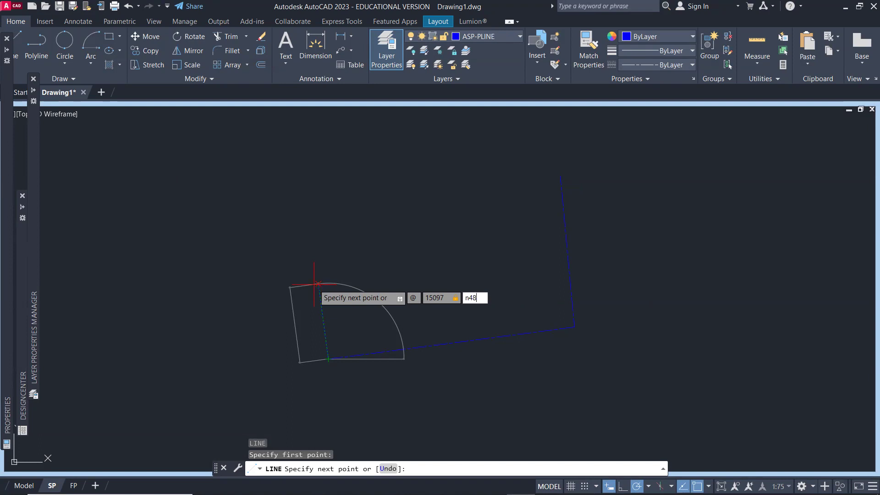
text(d50'9"w)
key(Return)
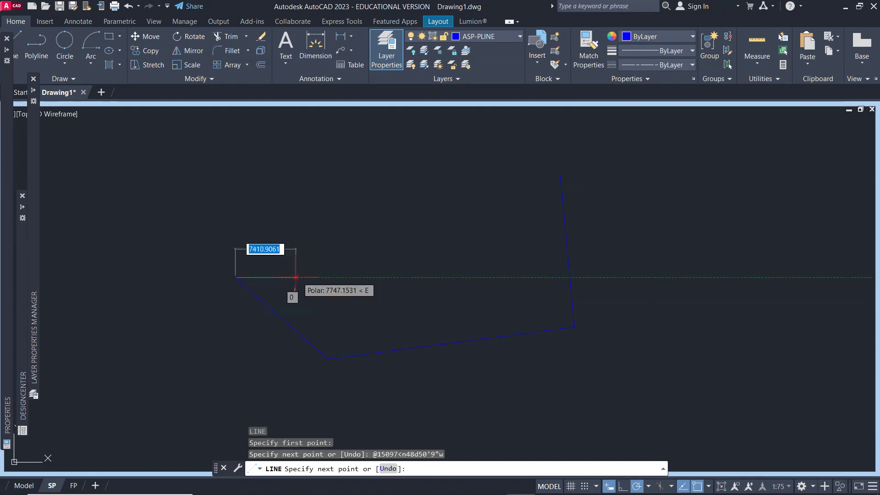
- Add the 18604 leg at bearing N5d59'37"E and zoom out to view the boundary
scroll(257, 264, up, 5)
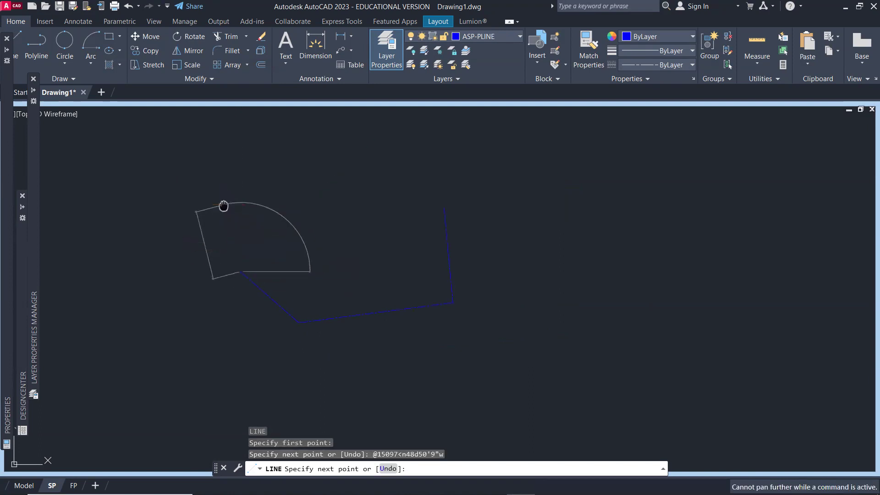
scroll(258, 268, down, 4)
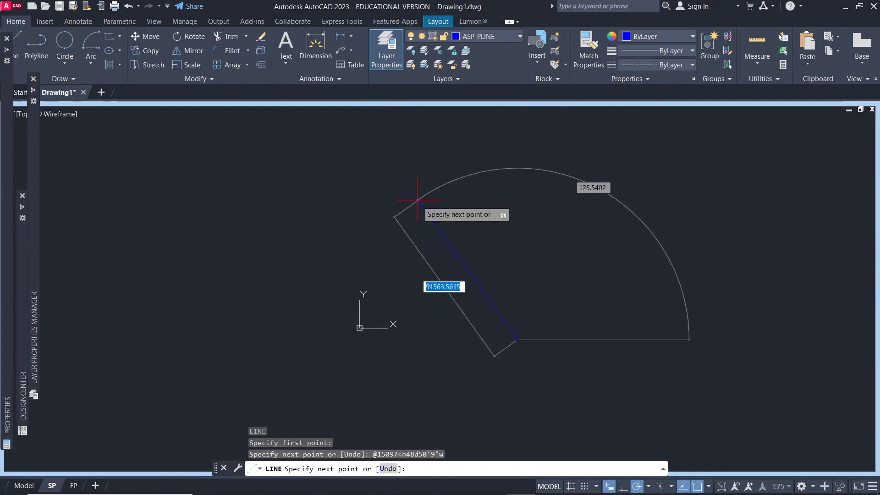
scroll(515, 333, up, 6)
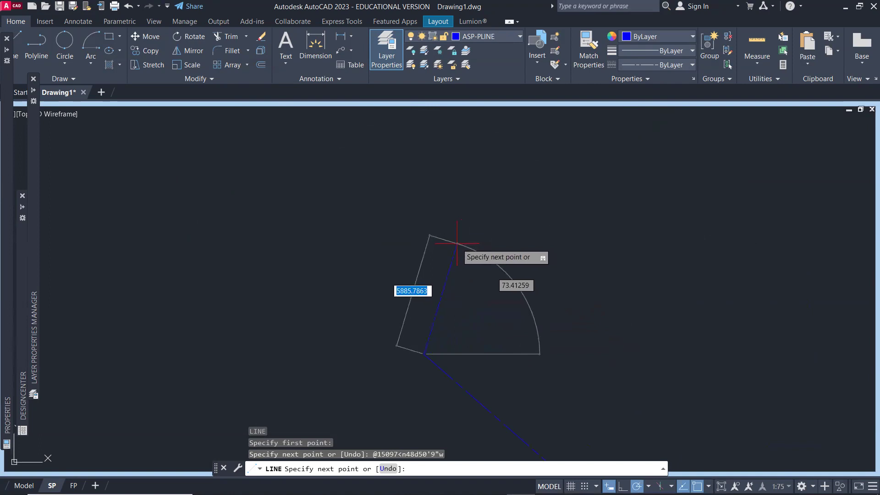
text(@)
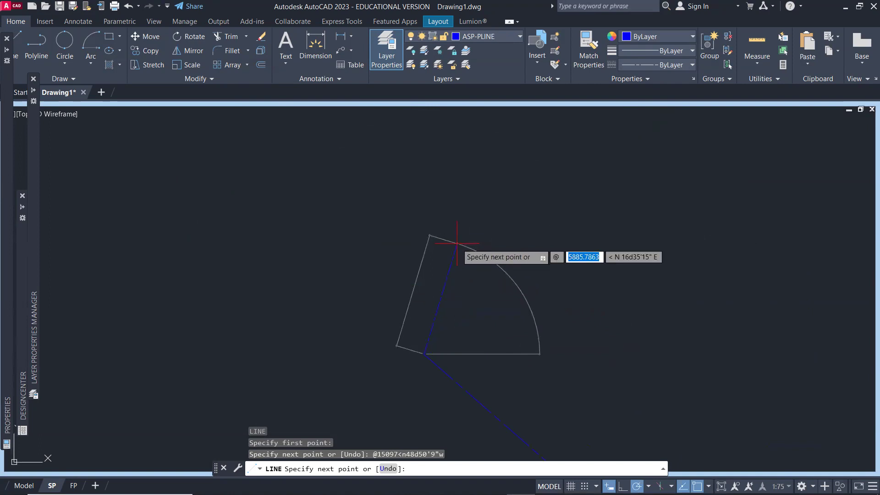
text(186)
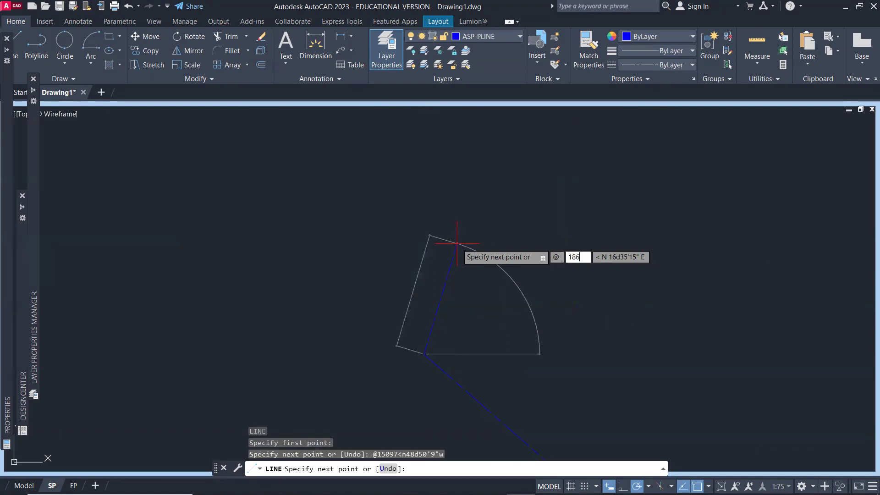
text(04)
key(Tab)
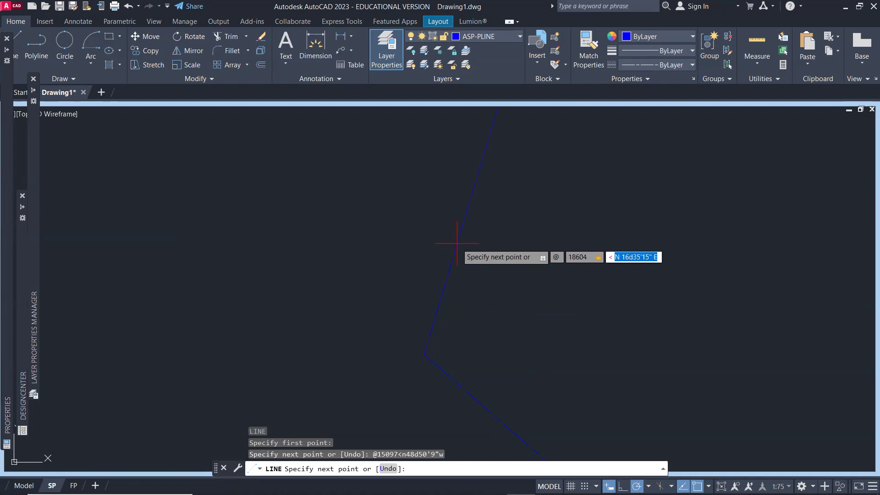
text(n)
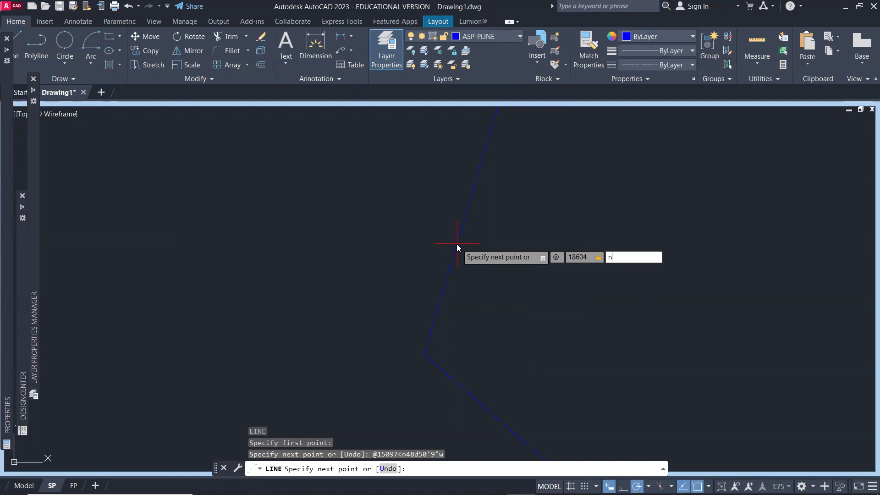
text(5d)
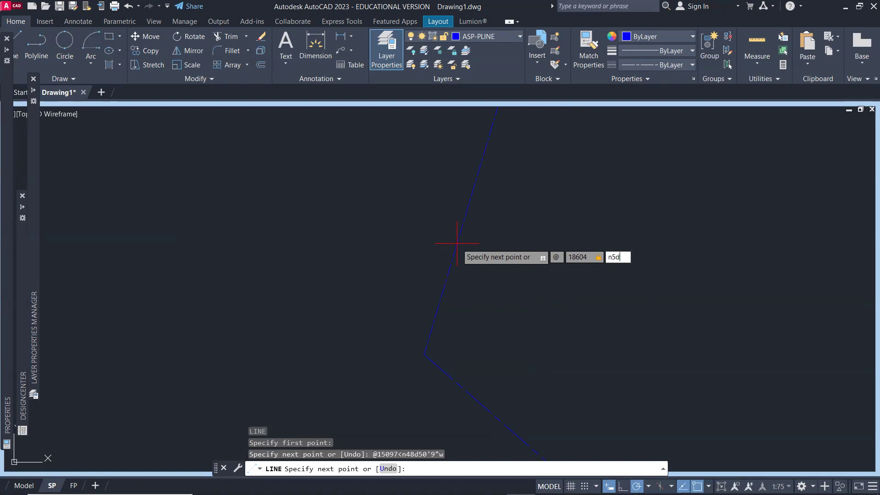
text(59'37"e)
key(Return)
scroll(456, 243, down, 2)
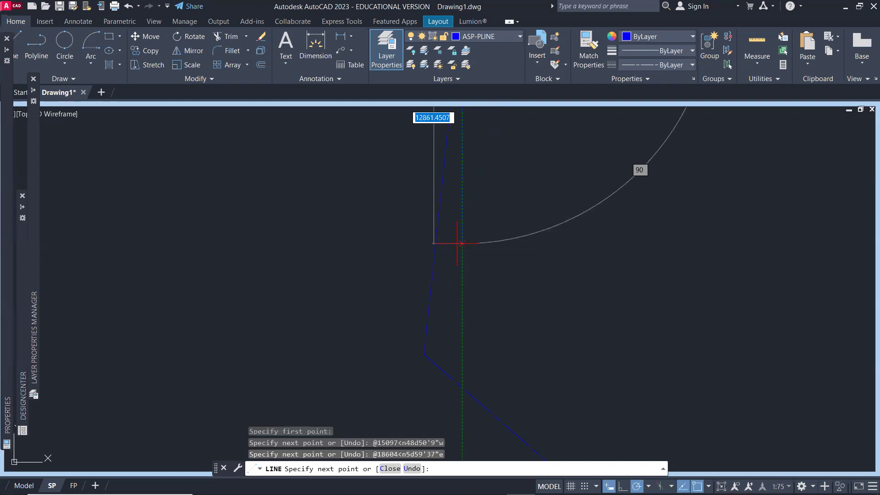
scroll(453, 255, down, 2)
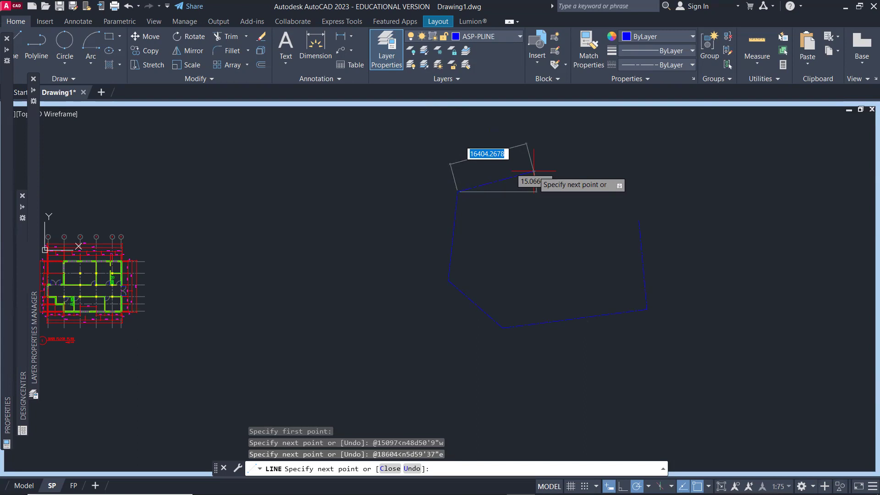
- Draw the 29684 leg at bearing S87d47'23"W and end the line command
text(@)
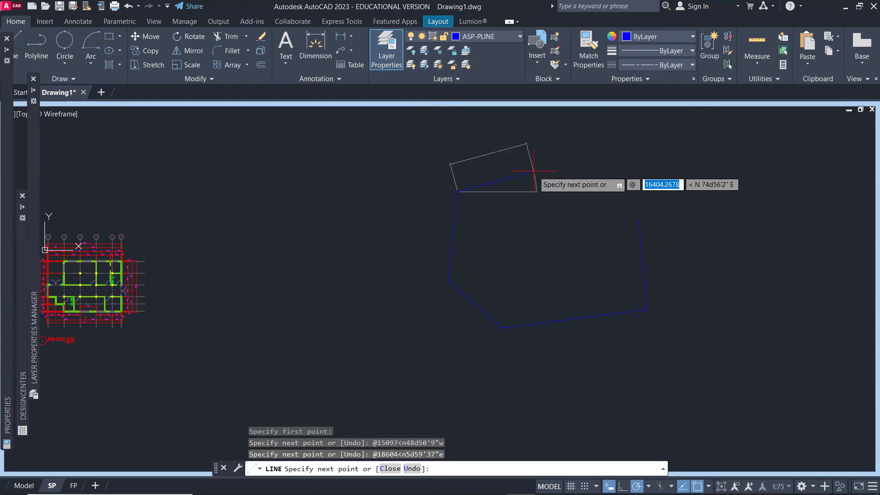
text(2)
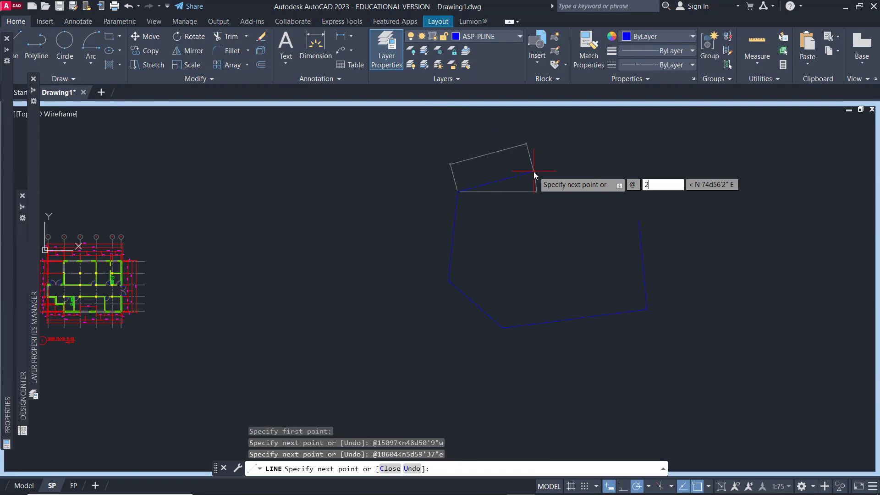
text(96)
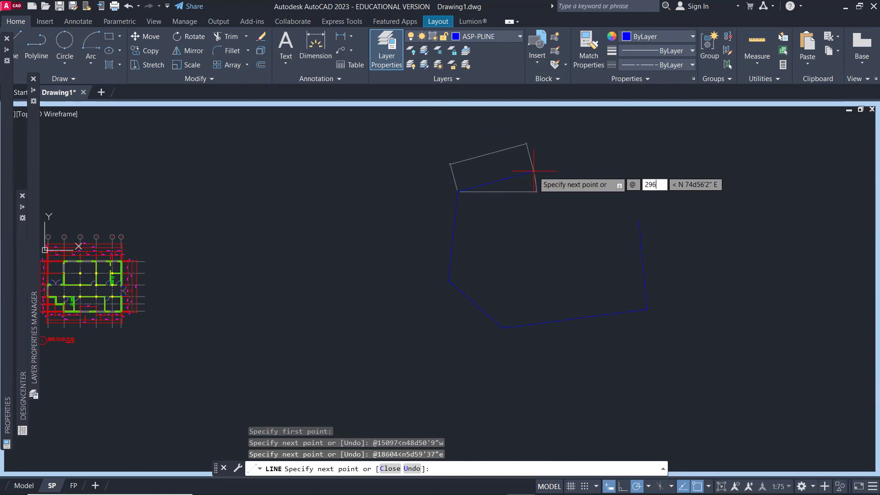
text(84)
key(Tab)
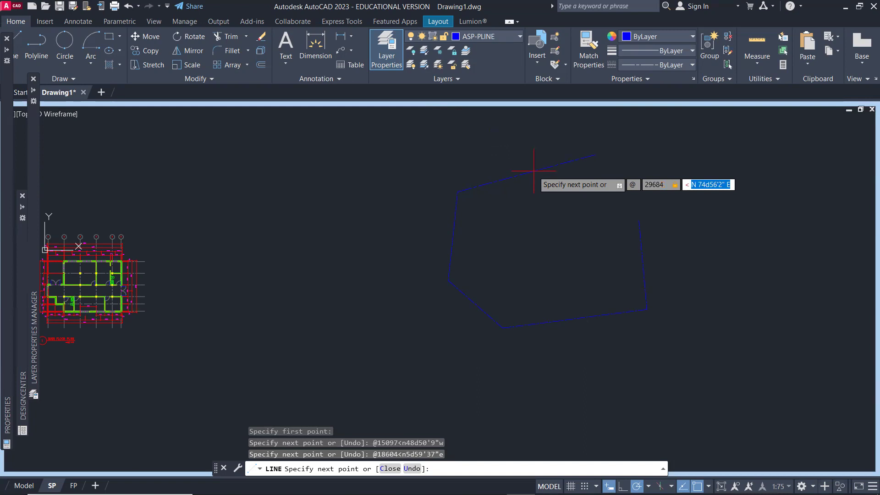
text(s)
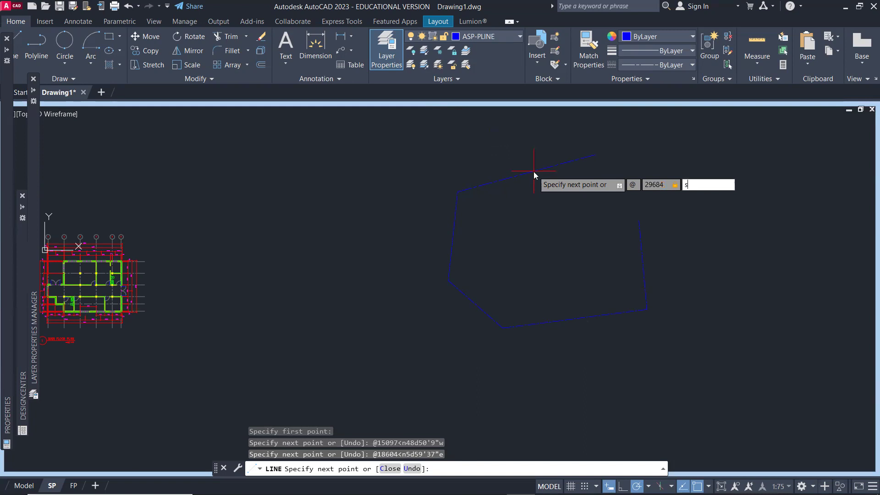
text(87d)
text(47'23"w)
key(Return)
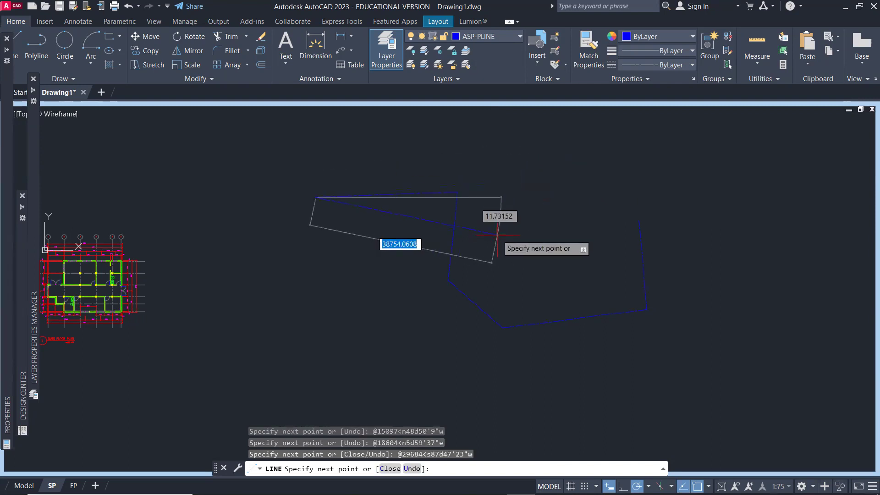
key(Return)
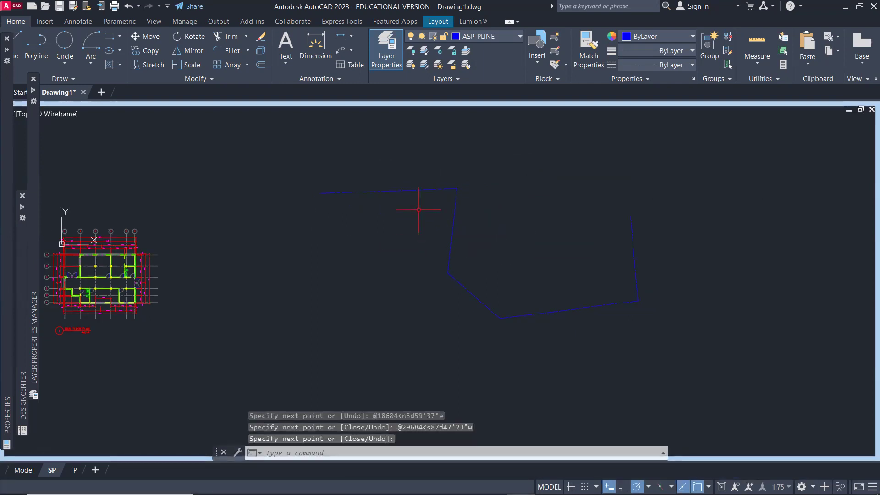
- Move the top boundary line so its left endpoint lands on the polygon's top-left corner
text(m)
key(Return)
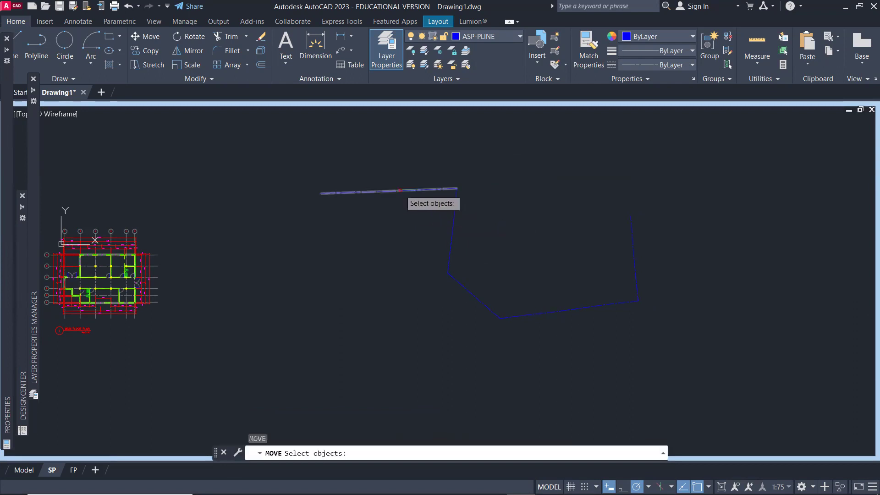
click(400, 189)
key(Return)
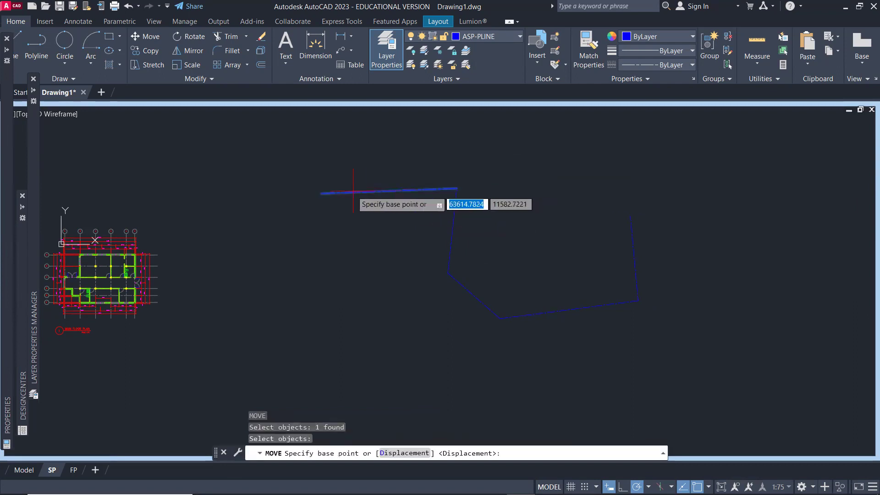
click(321, 192)
click(456, 193)
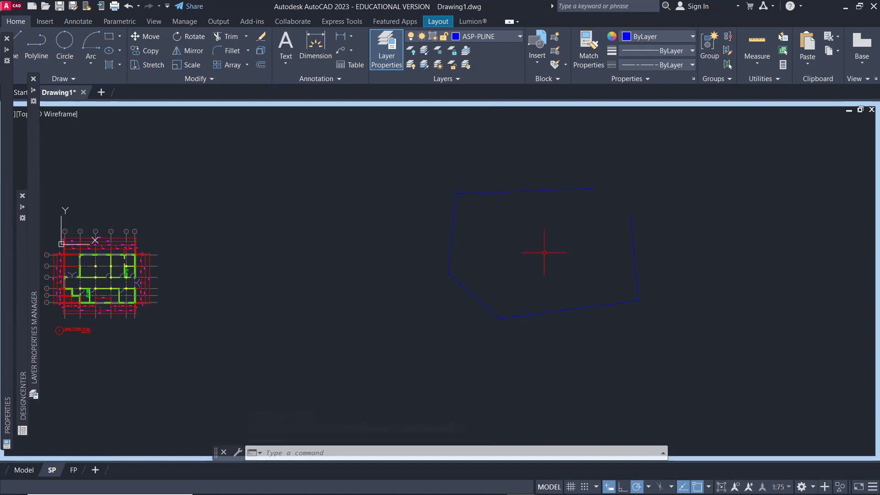
- Zoom in and move the top line again to snap its end exactly onto the polyline corner
scroll(486, 190, up, 5)
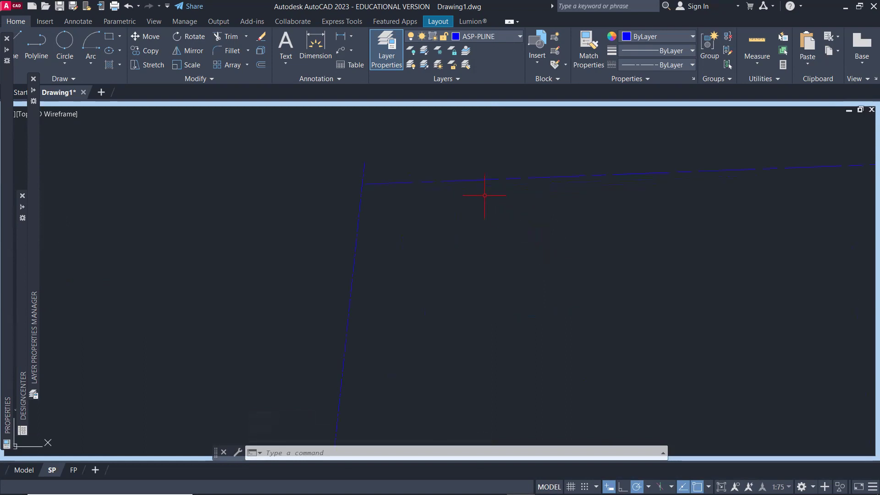
text(M)
key(Return)
click(454, 180)
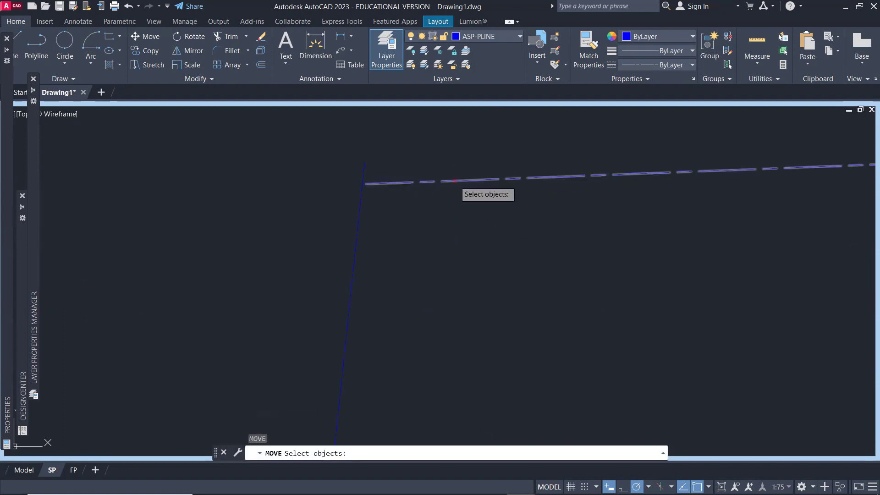
key(Return)
click(365, 183)
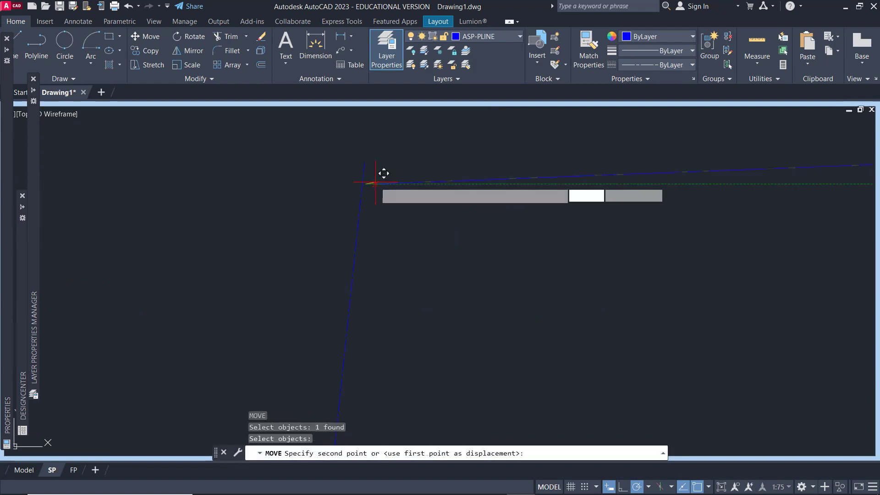
click(365, 162)
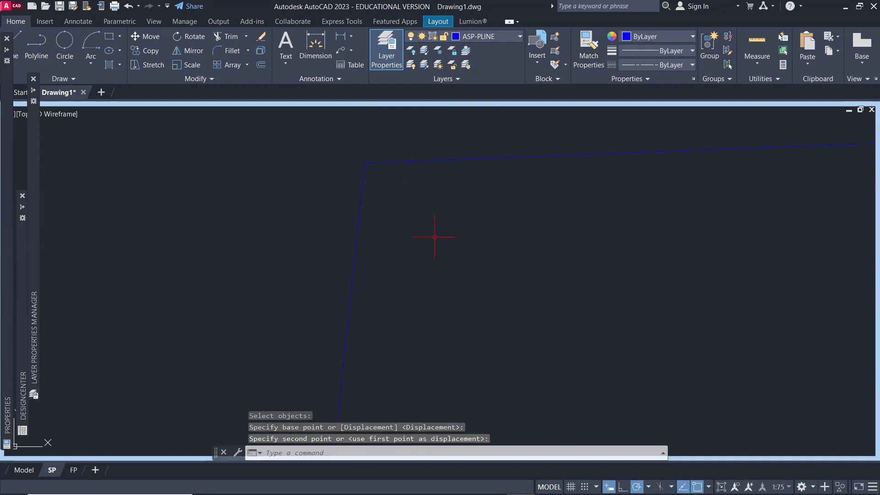
scroll(477, 240, down, 5)
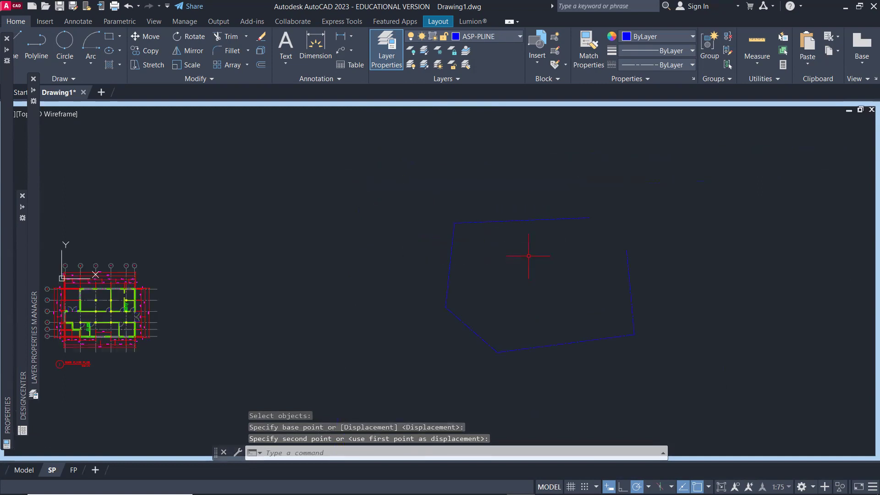
mouse_move(527, 257)
middle_down()
mouse_move(499, 235)
mouse_move(461, 224)
middle_up()
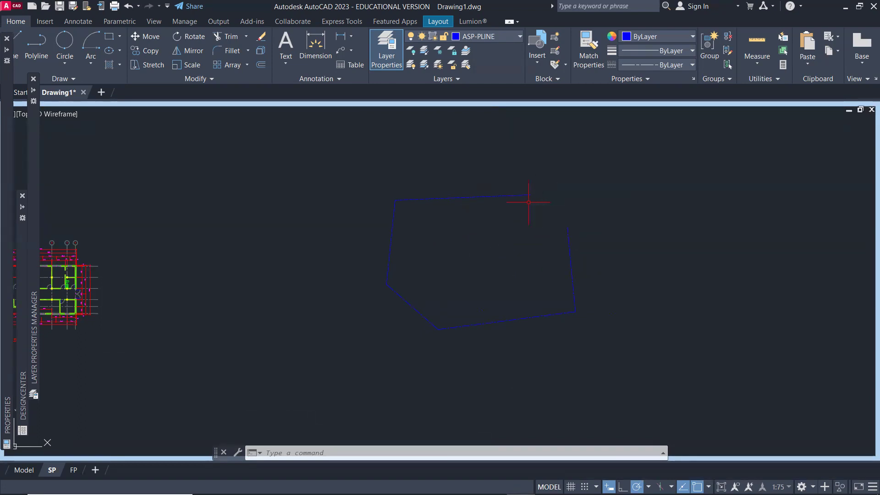
- Draw a radius-7909 arc from the top line's right end to the right side's top endpoint
text(A)
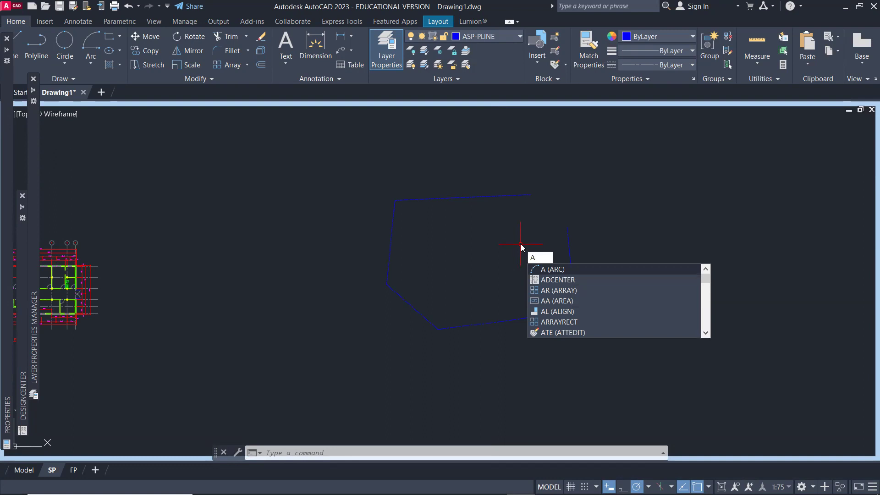
key(Return)
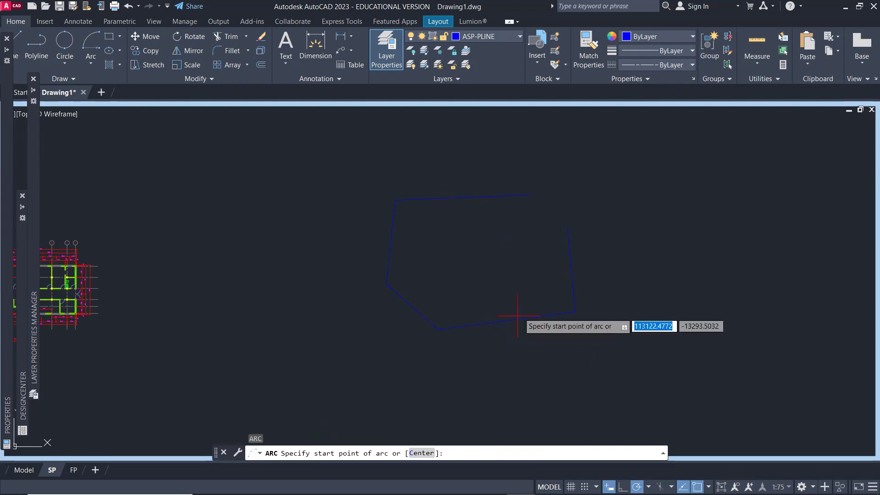
click(567, 227)
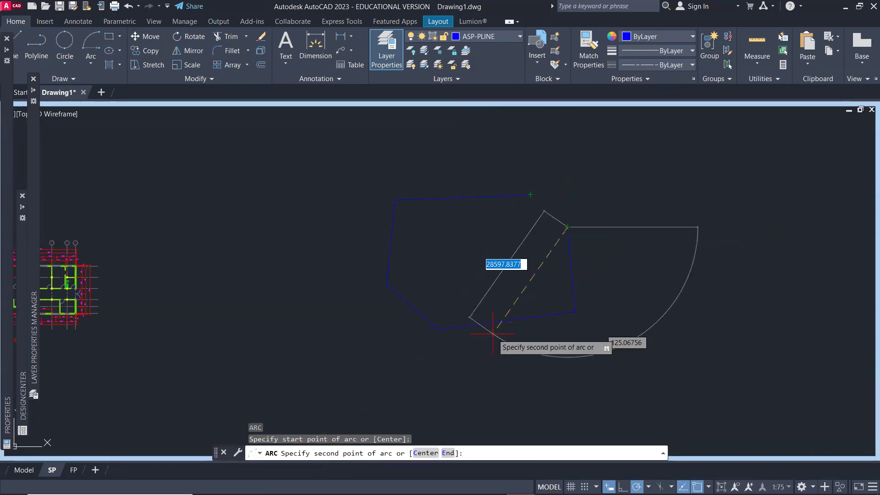
click(448, 453)
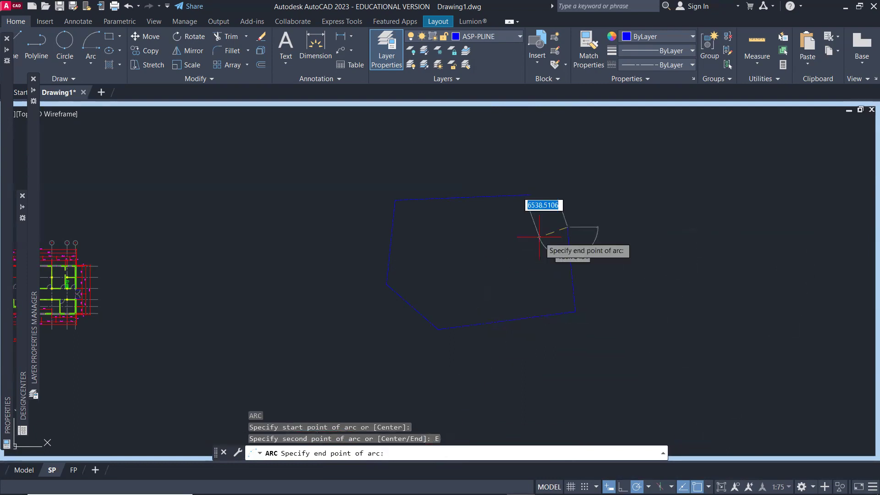
click(530, 195)
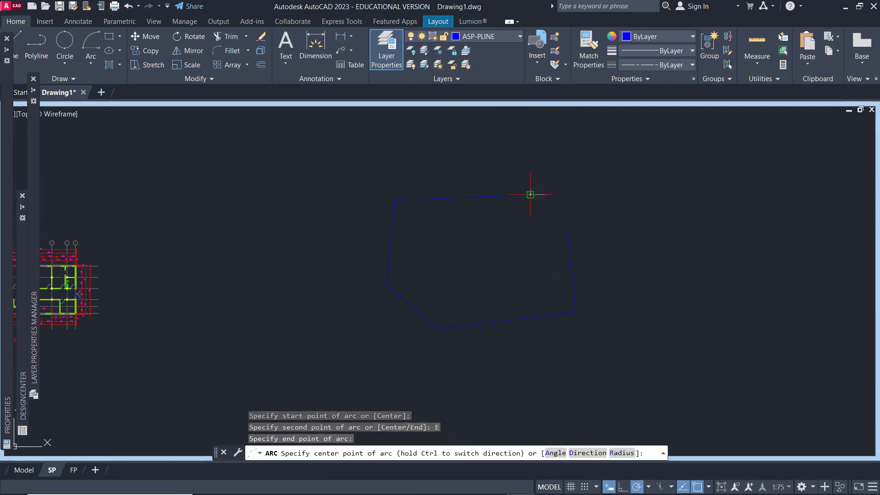
click(621, 453)
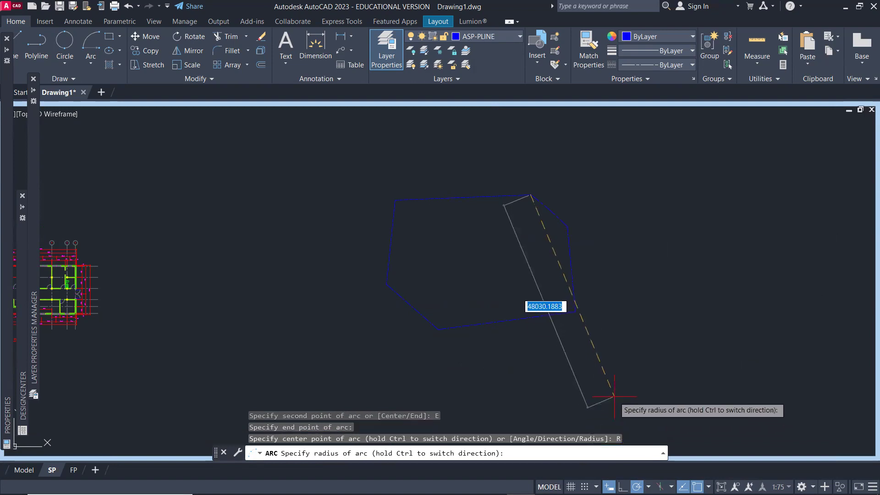
text(7909)
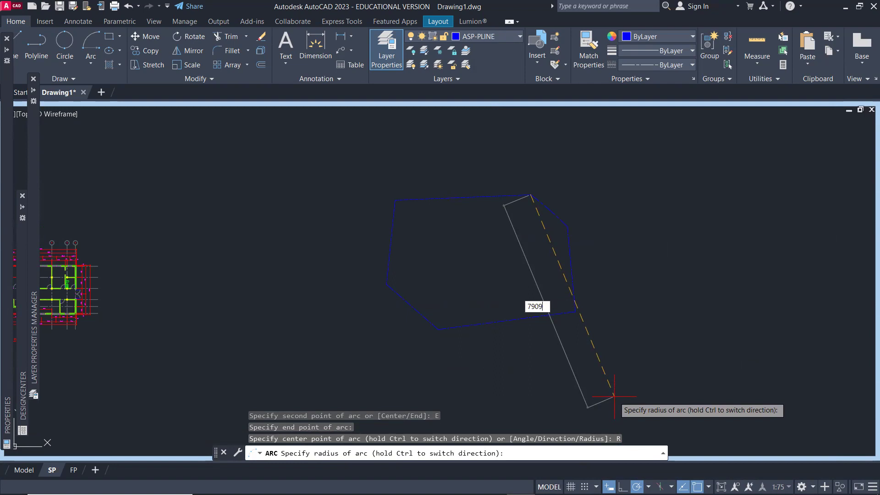
key(Return)
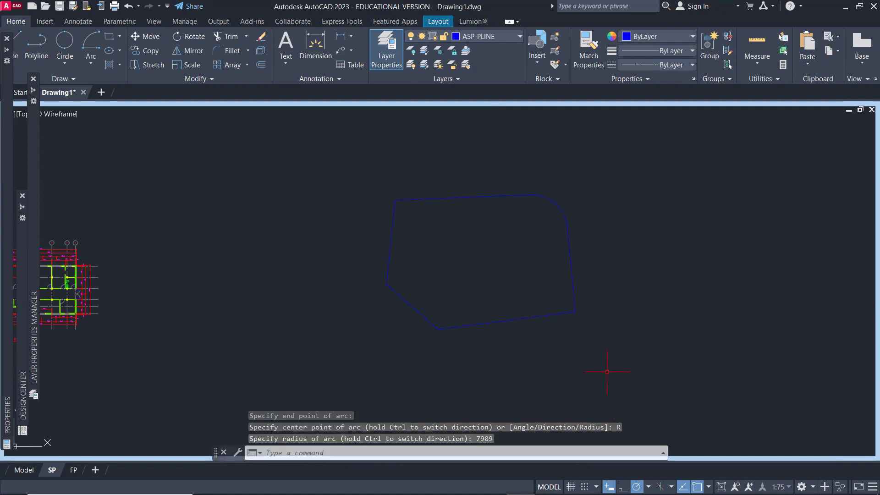
scroll(555, 230, up, 2)
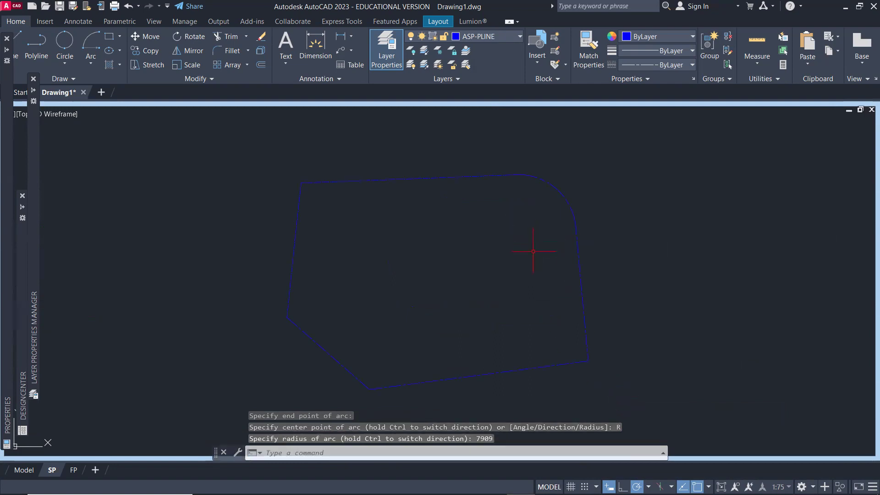